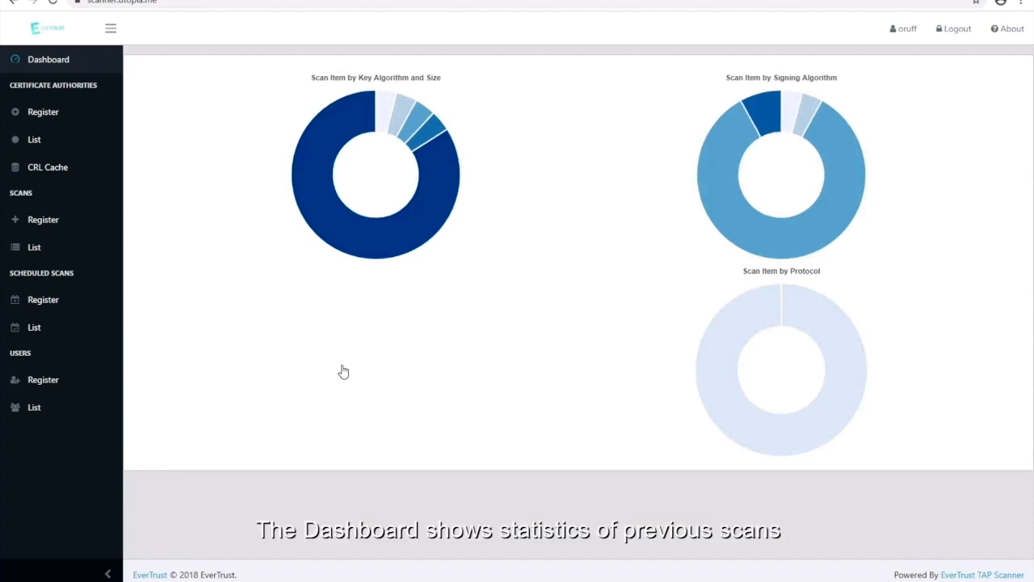
Start a new scan registration named Local Web with description Test Scan.
{"action": "mouse_move", "coordinate": [372, 251]}
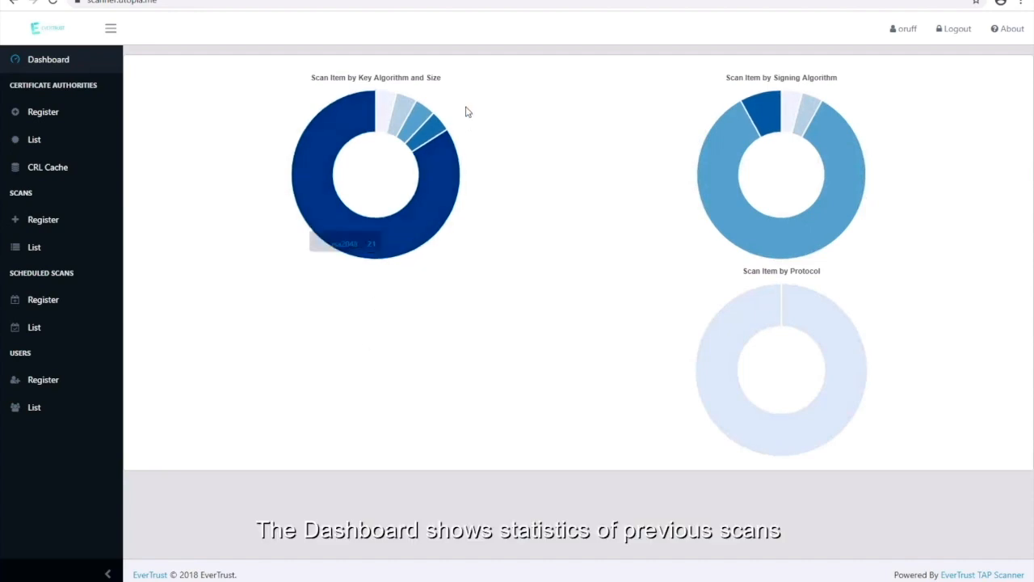
{"action": "mouse_move", "coordinate": [427, 129]}
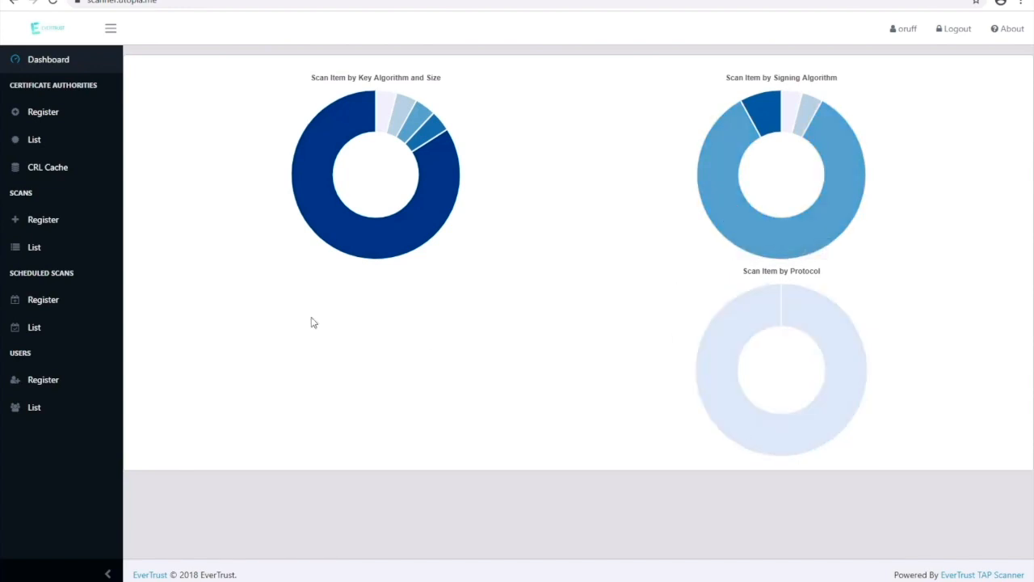
{"action": "left_click", "coordinate": [42, 219]}
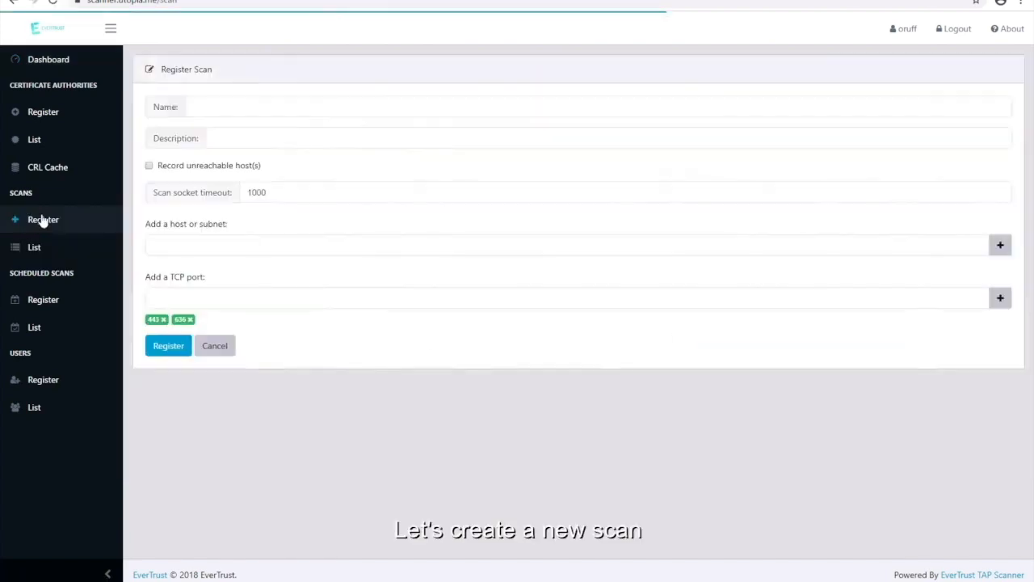
{"action": "left_click", "coordinate": [261, 111]}
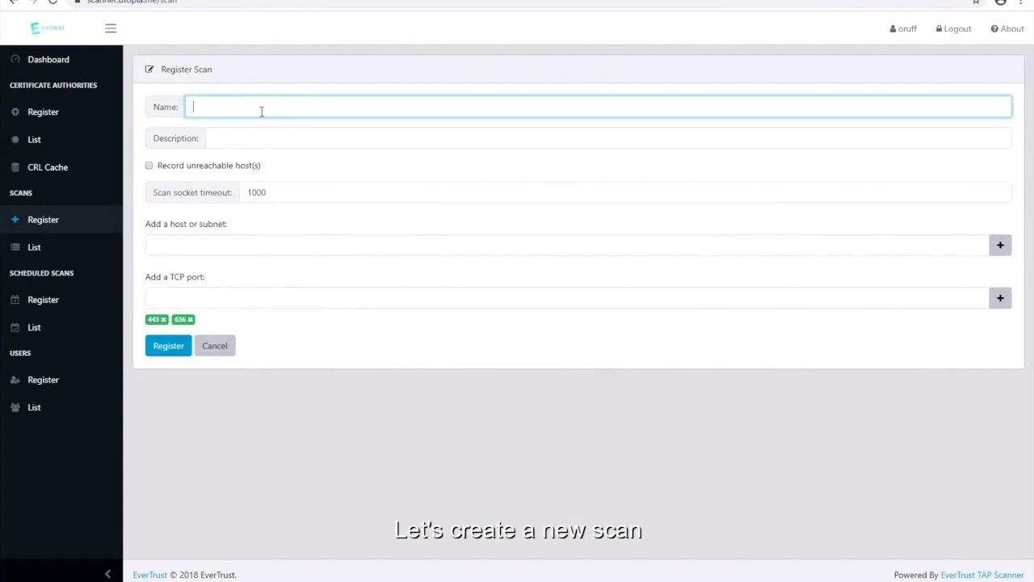
{"action": "type", "text": "Local Web"}
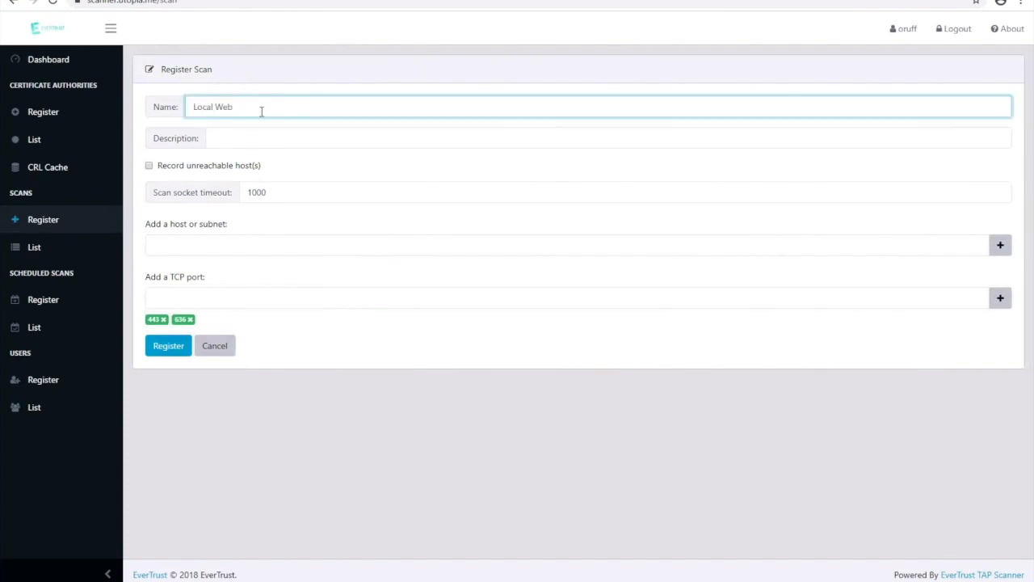
{"action": "key", "text": "Tab"}
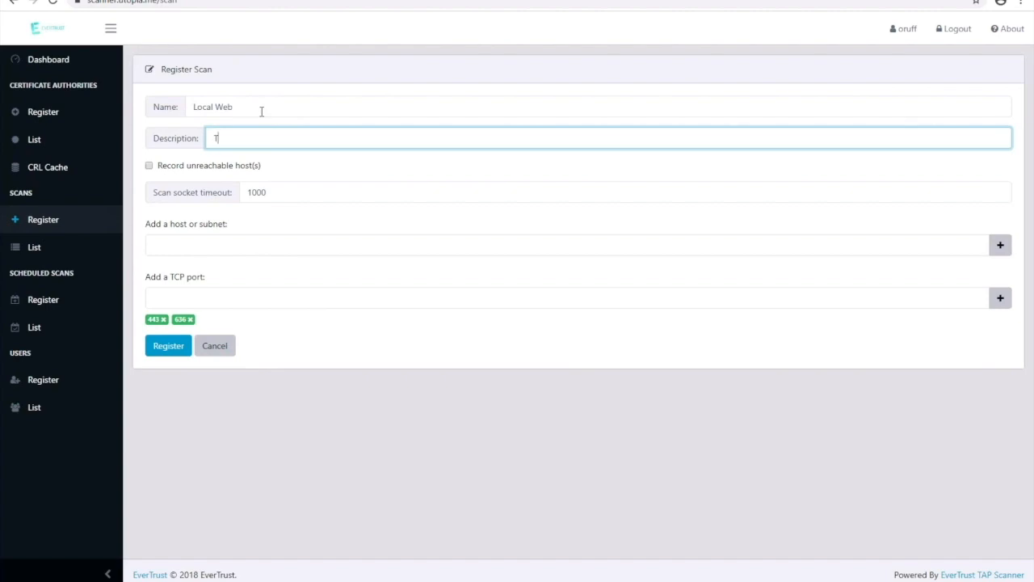
{"action": "key", "text": "Tab"}
{"action": "key", "text": "Tab"}
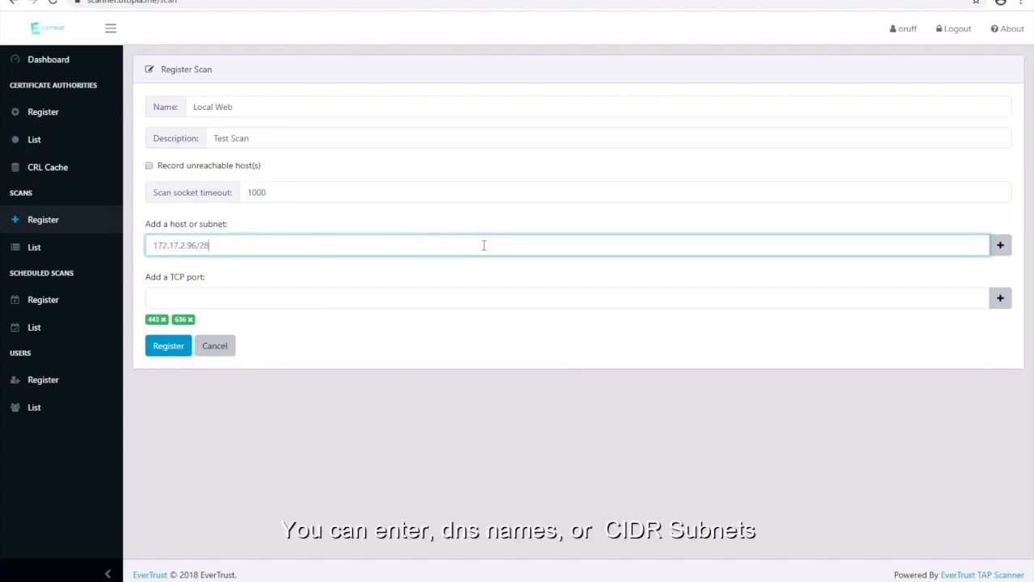
Add subnet 172.17.2.96/28, drop port 636, and register the scan.
{"action": "left_click", "coordinate": [1002, 249]}
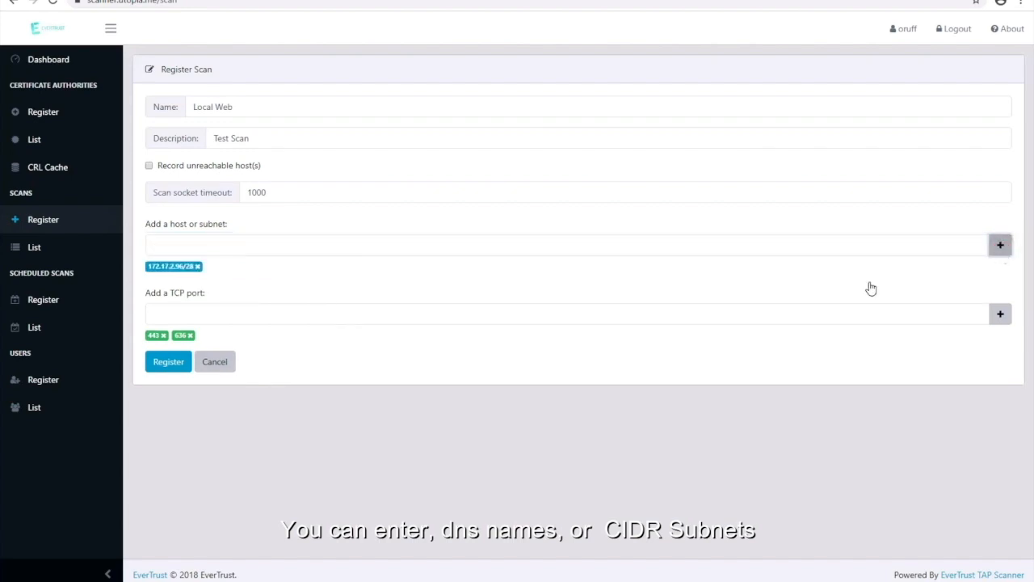
{"action": "left_click", "coordinate": [191, 335]}
{"action": "left_click", "coordinate": [168, 362]}
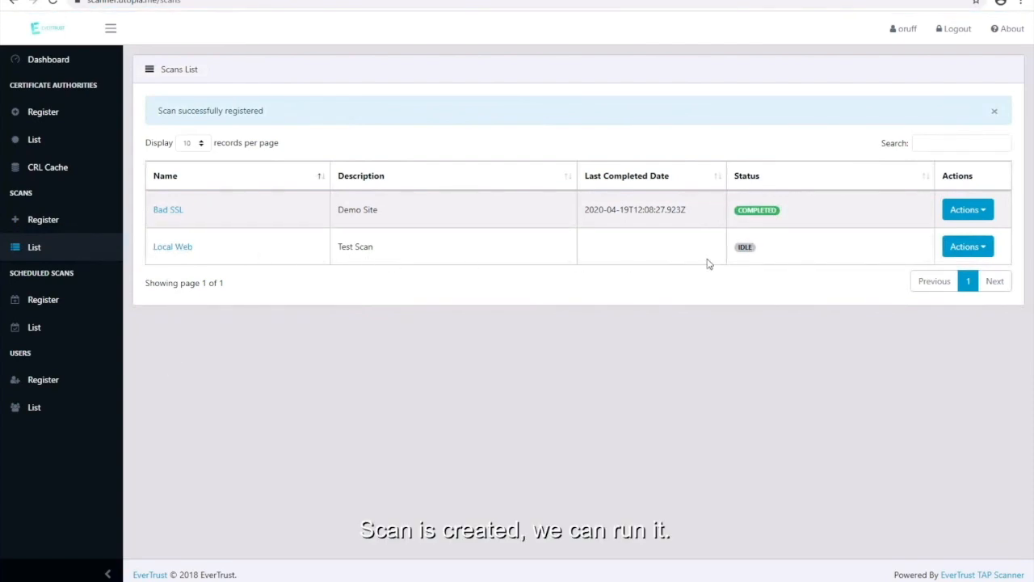
Run the Local Web scan from its Actions menu.
{"action": "left_click", "coordinate": [980, 247]}
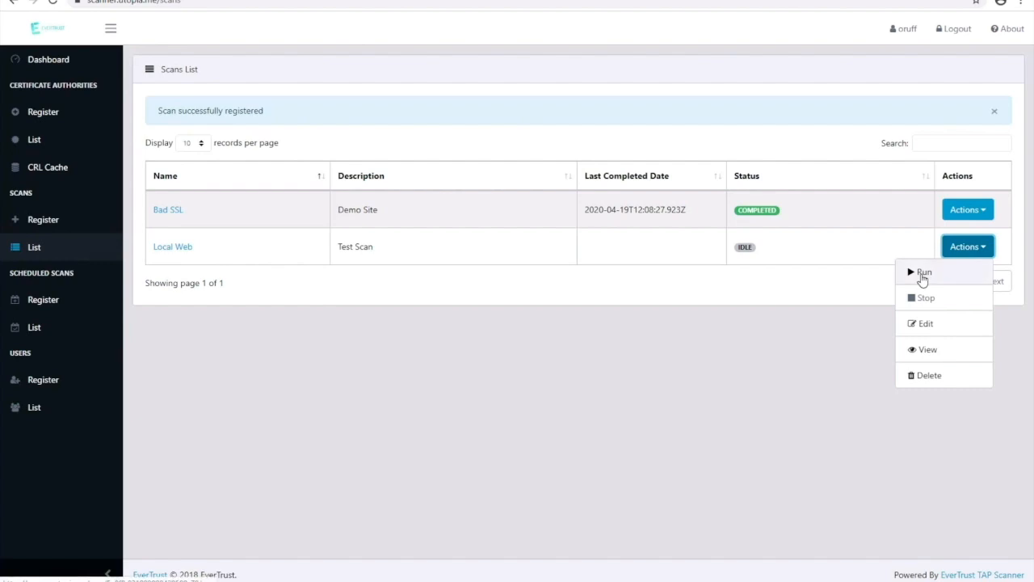
{"action": "left_click", "coordinate": [921, 275]}
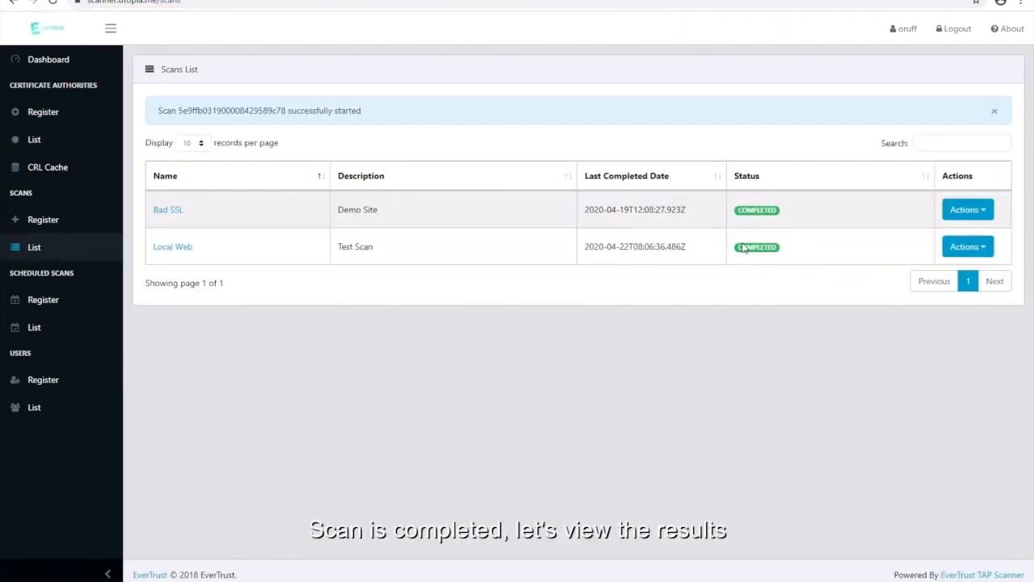
Open the Local Web report and expand the self-signed winserver.utopia.me host details.
{"action": "left_click", "coordinate": [184, 249]}
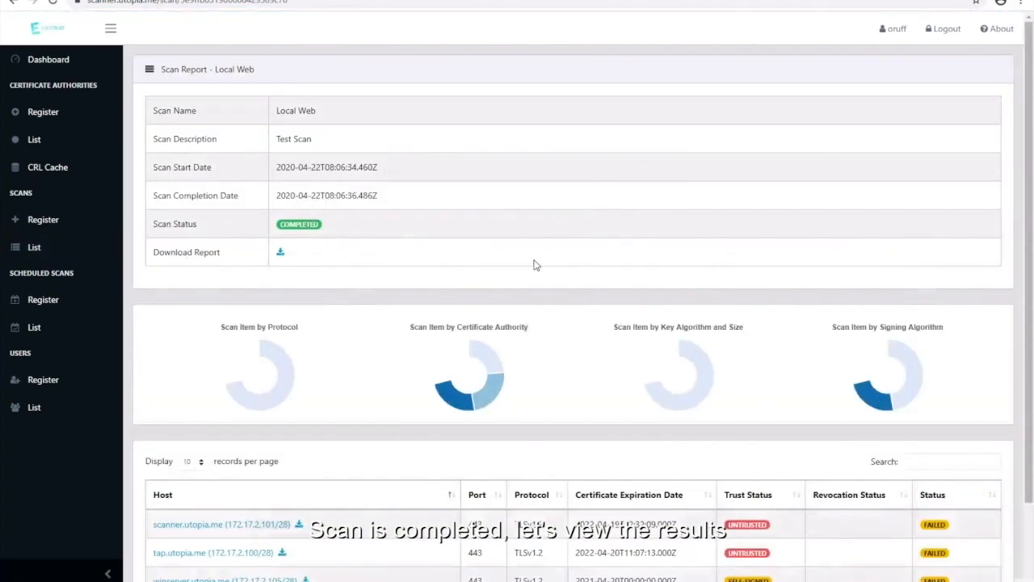
{"action": "scroll", "coordinate": [535, 264], "scroll_direction": "down", "scroll_amount": 3}
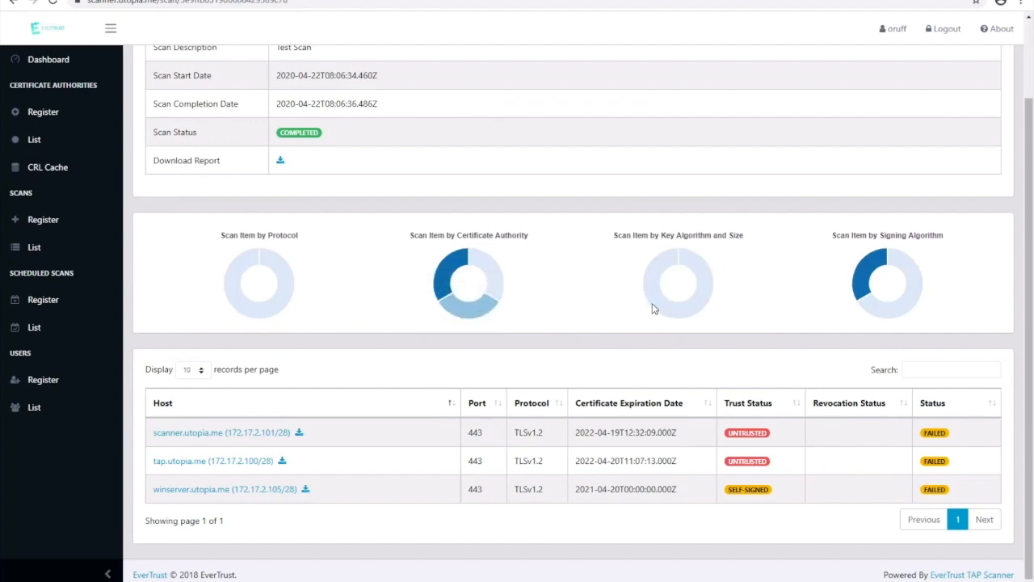
{"action": "mouse_move", "coordinate": [653, 308]}
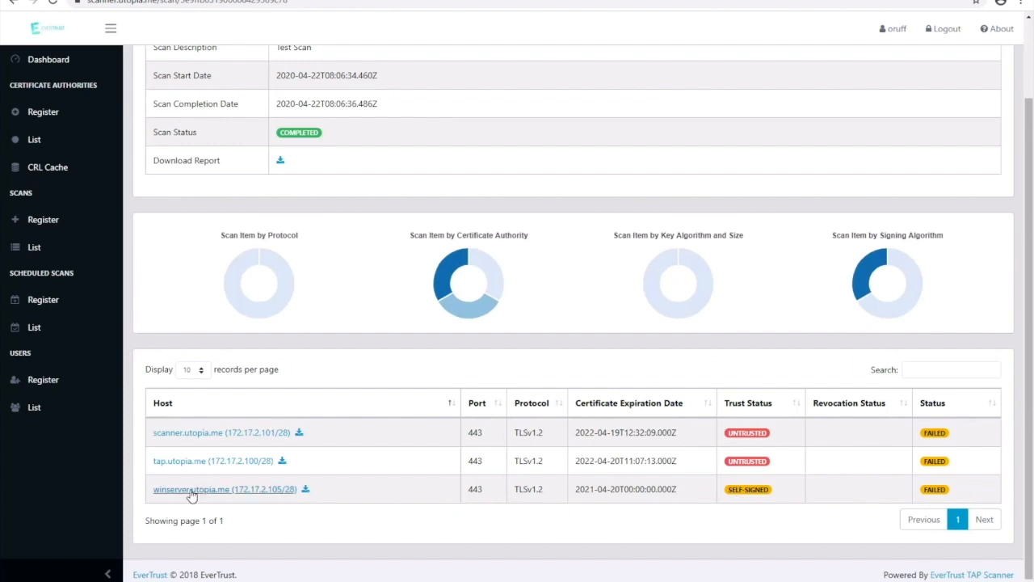
{"action": "left_click", "coordinate": [195, 490]}
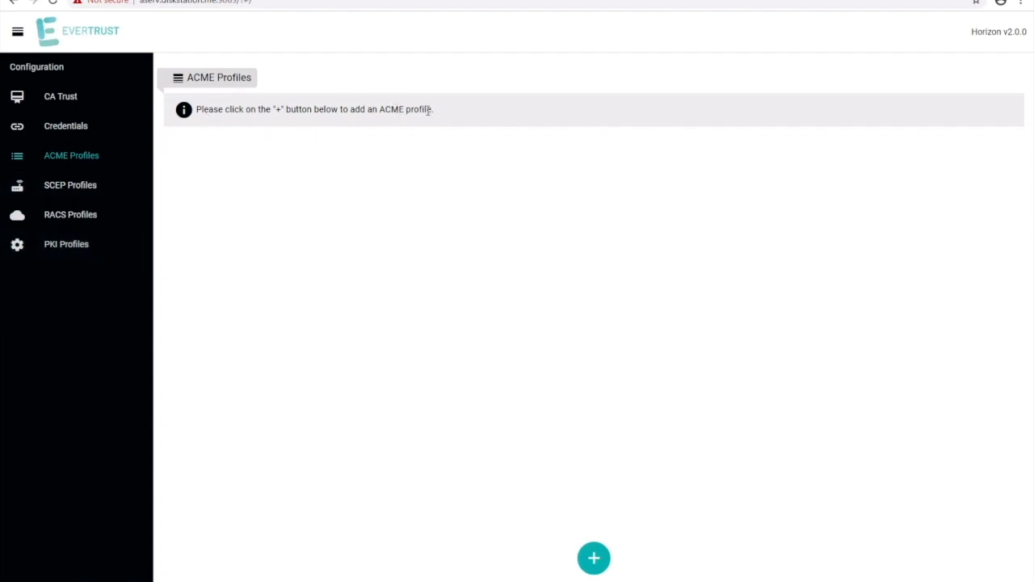
Create ACME profile adcs-webserver with HTTP-01 validation enabled.
{"action": "left_click", "coordinate": [595, 558]}
{"action": "type", "text": "adcs-webserver"}
{"action": "key", "text": "Tab"}
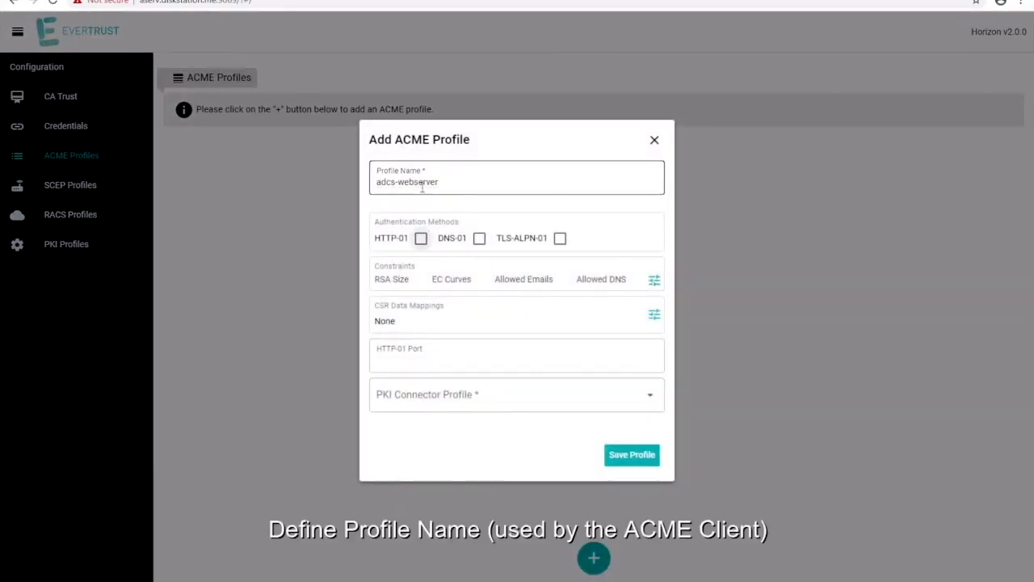
{"action": "left_click", "coordinate": [421, 241]}
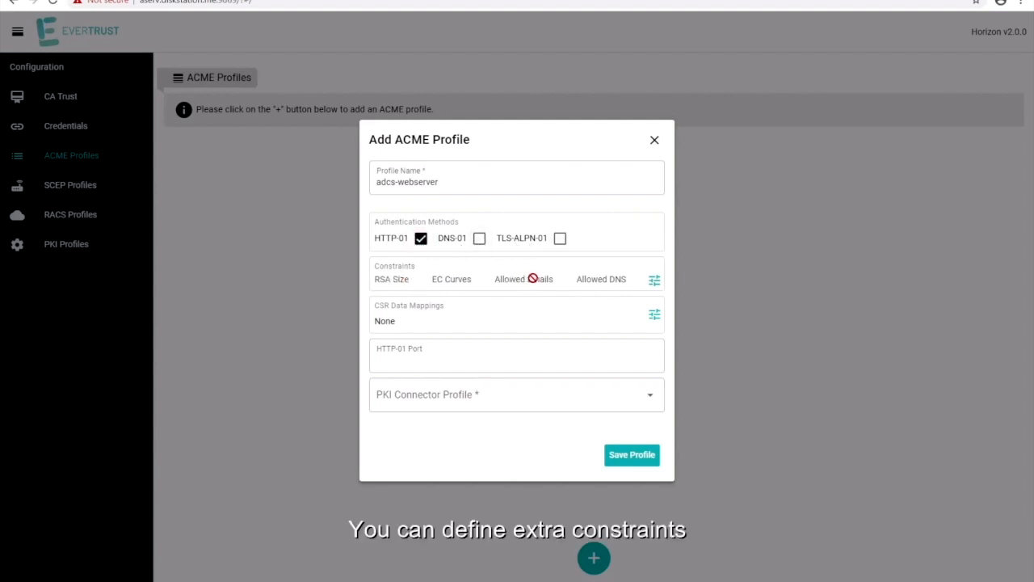
Constrain the profile to minimum RSA key size 2048 and utopia.me domains.
{"action": "left_click", "coordinate": [655, 282]}
{"action": "left_click", "coordinate": [469, 233]}
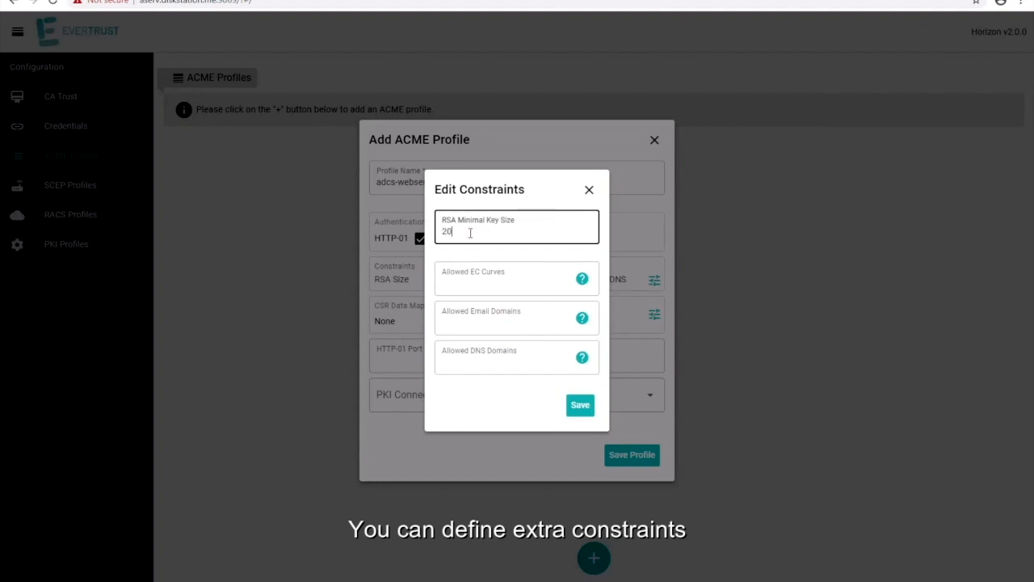
{"action": "left_click", "coordinate": [464, 362]}
{"action": "type", "text": "utopia.loc"}
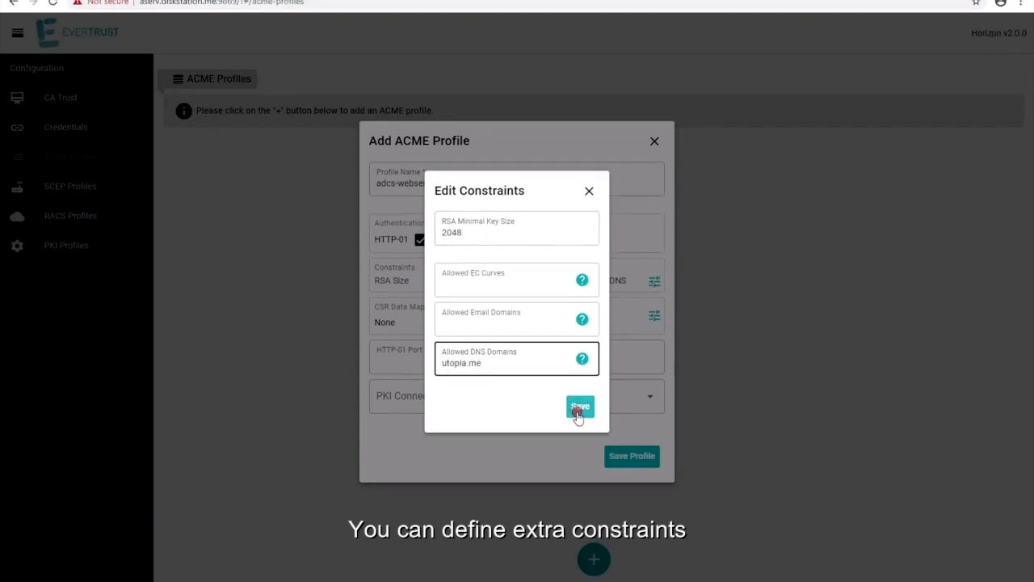
{"action": "left_click", "coordinate": [580, 406]}
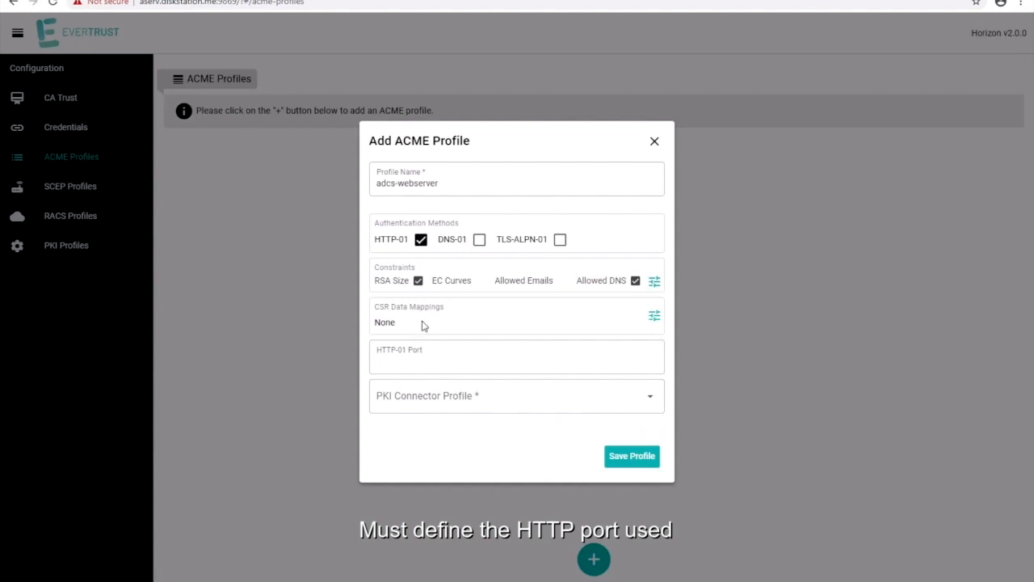
Set HTTP-01 port 80, choose connector corp-ejbca-ssl-cert, and save the profile.
{"action": "left_click", "coordinate": [413, 365]}
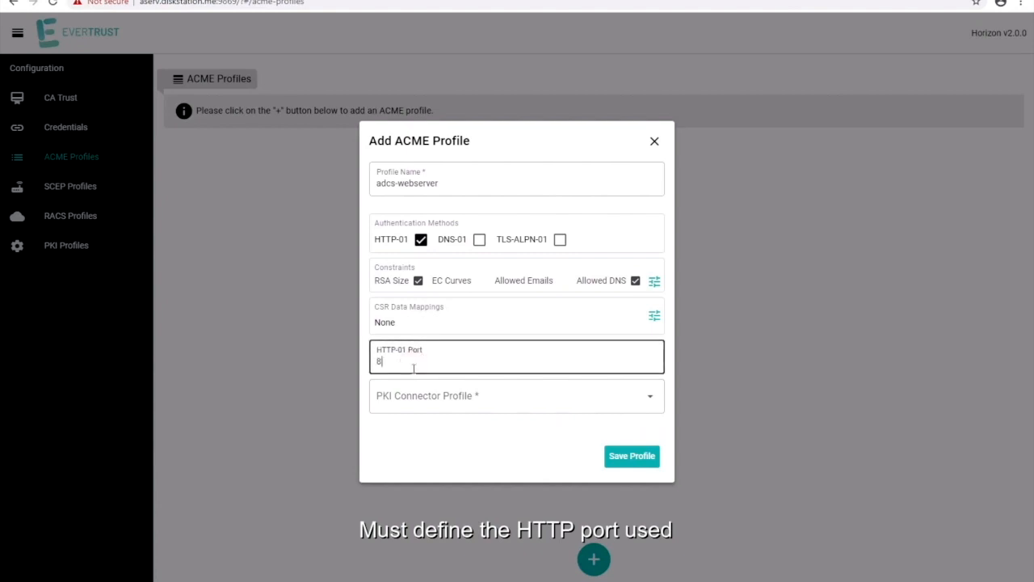
{"action": "left_click", "coordinate": [410, 404]}
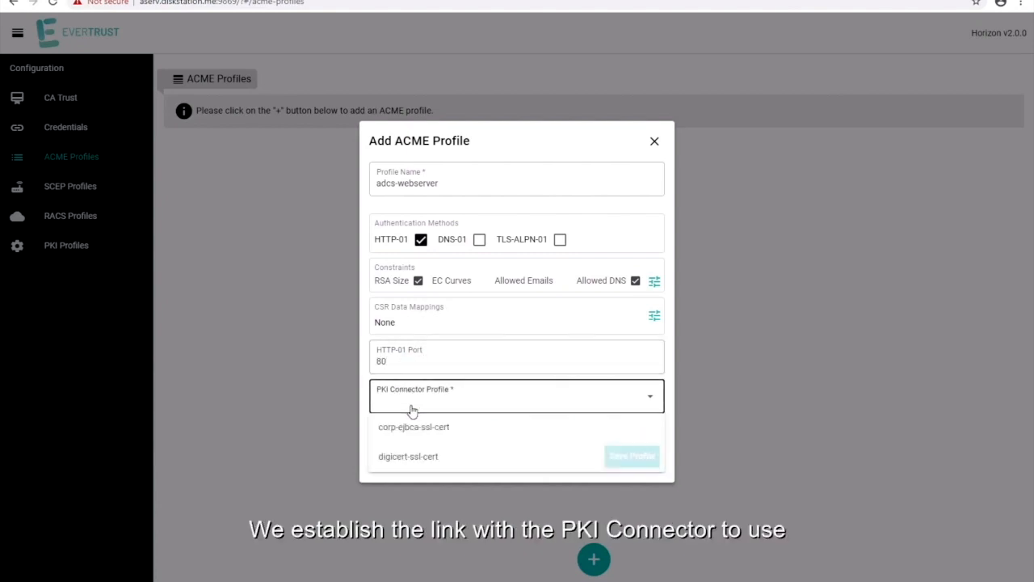
{"action": "left_click", "coordinate": [408, 437]}
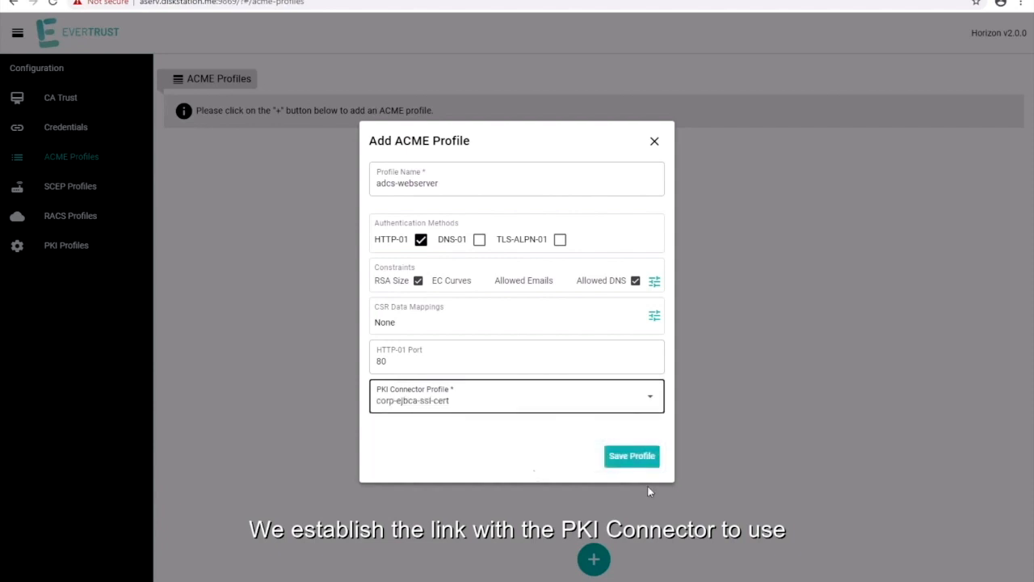
{"action": "left_click", "coordinate": [633, 457]}
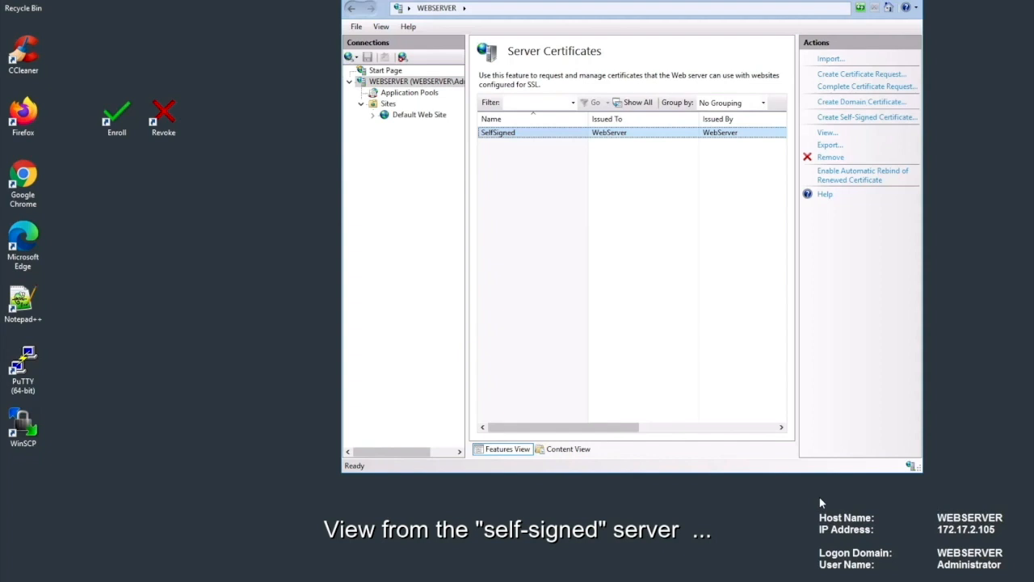
Enroll a new winserver.utopia.me certificate and confirm Default Web Site's https 443 binding uses it.
{"action": "double_click", "coordinate": [116, 117]}
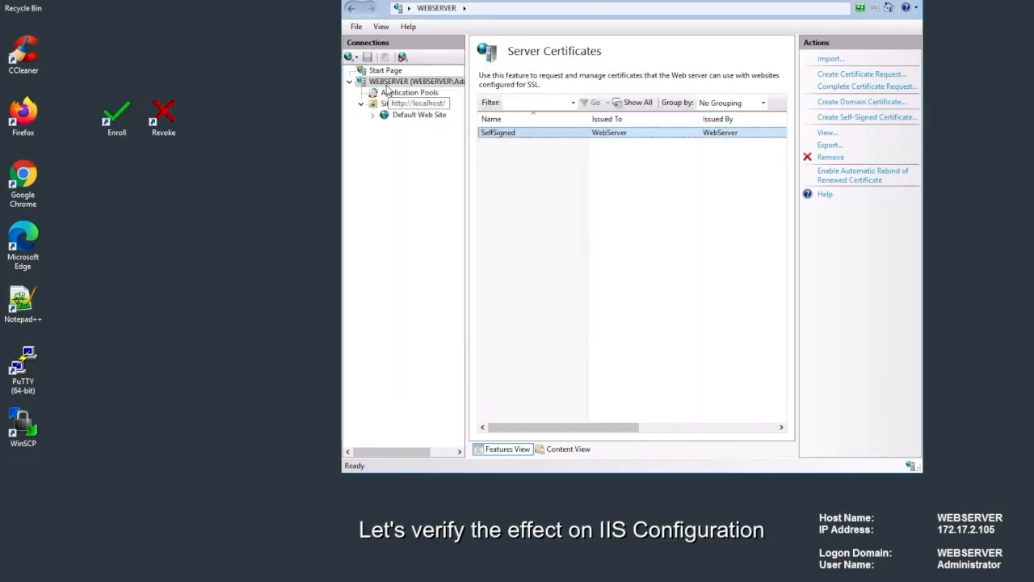
{"action": "left_click", "coordinate": [419, 114]}
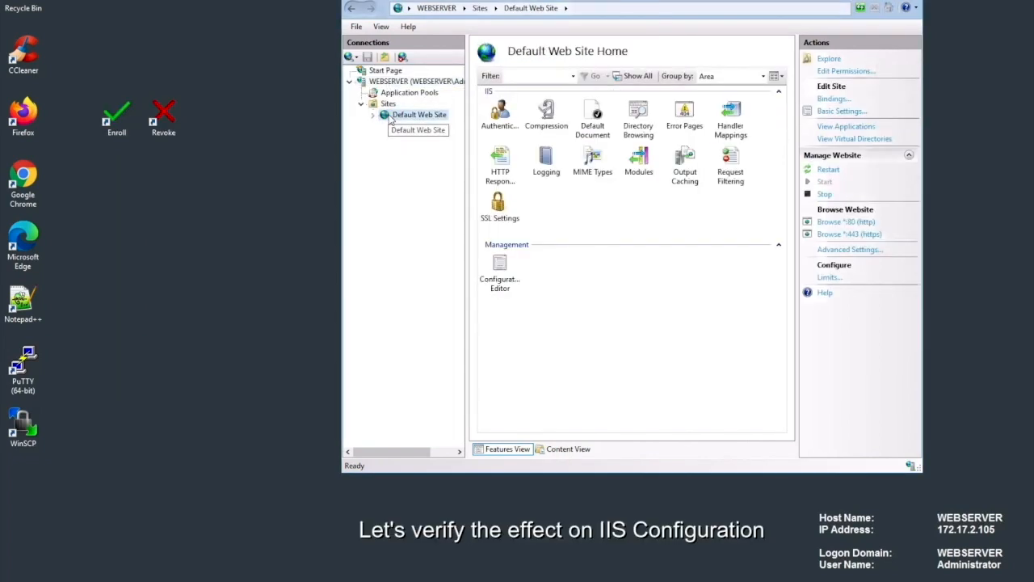
{"action": "left_click", "coordinate": [840, 99]}
{"action": "left_click", "coordinate": [465, 173]}
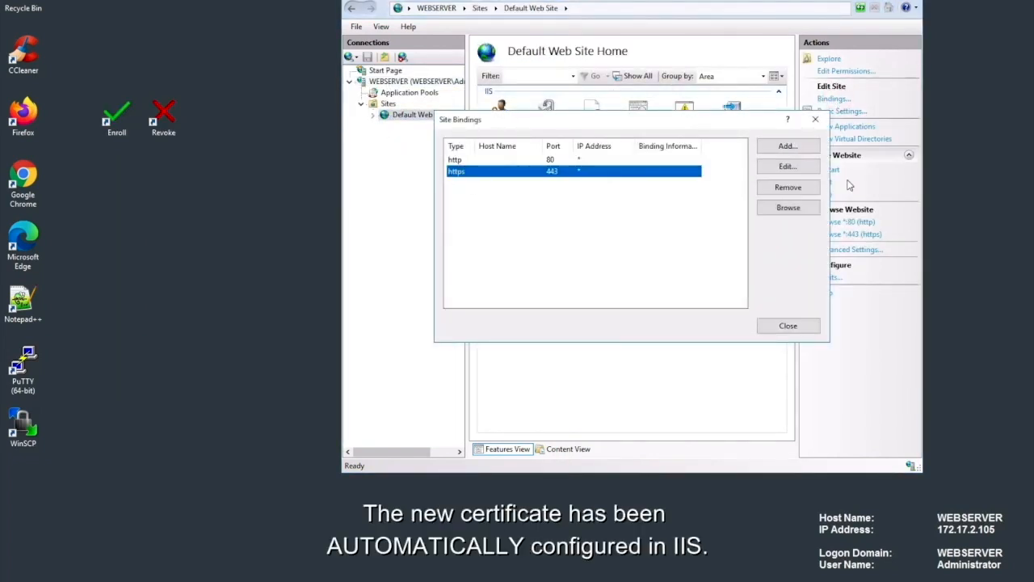
{"action": "left_click", "coordinate": [788, 165]}
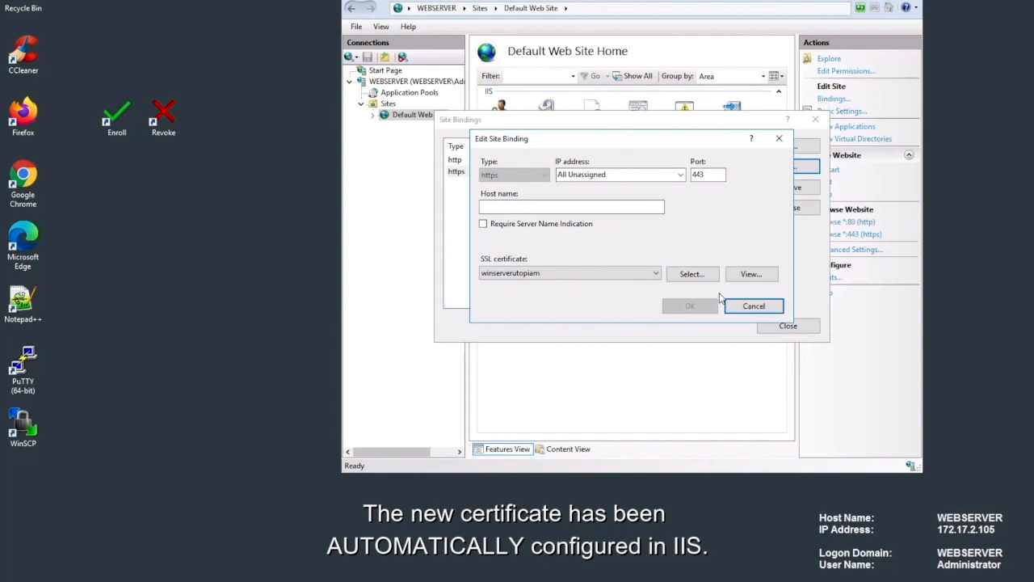
{"action": "left_click", "coordinate": [779, 138]}
{"action": "left_click", "coordinate": [768, 323]}
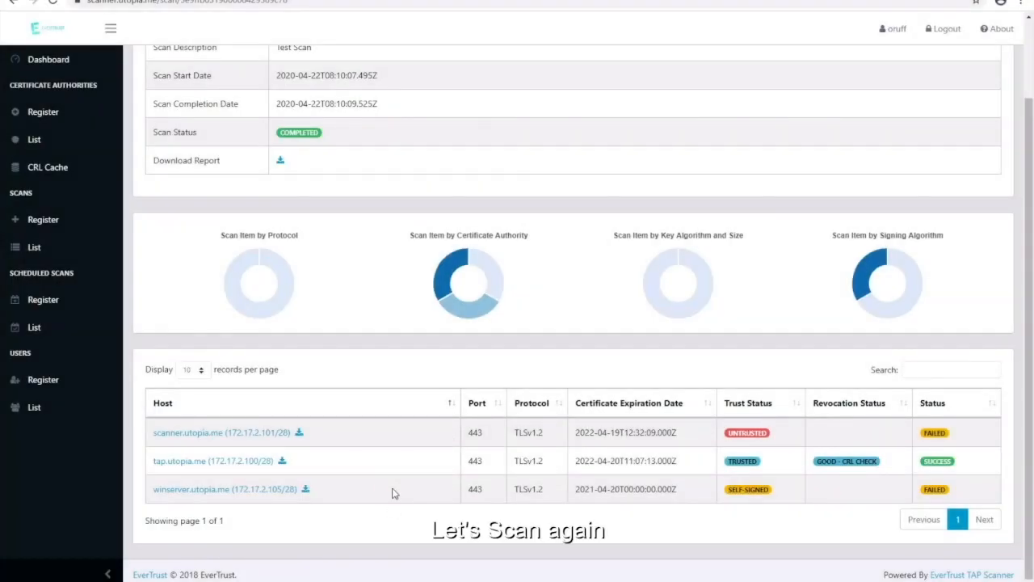
Rerun the Local Web scan from the scans list.
{"action": "left_click", "coordinate": [33, 247]}
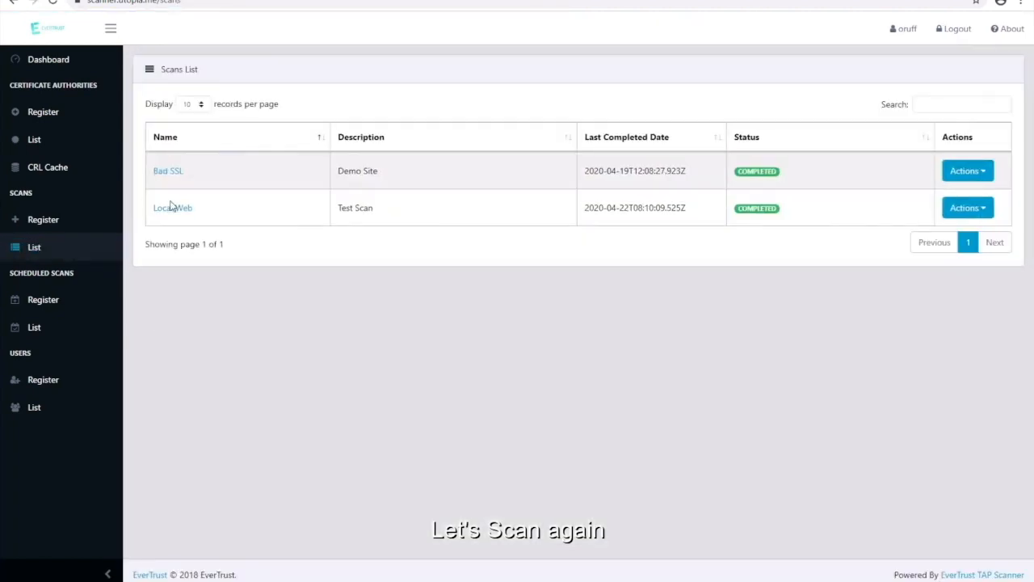
{"action": "left_click", "coordinate": [968, 208]}
{"action": "left_click", "coordinate": [919, 233]}
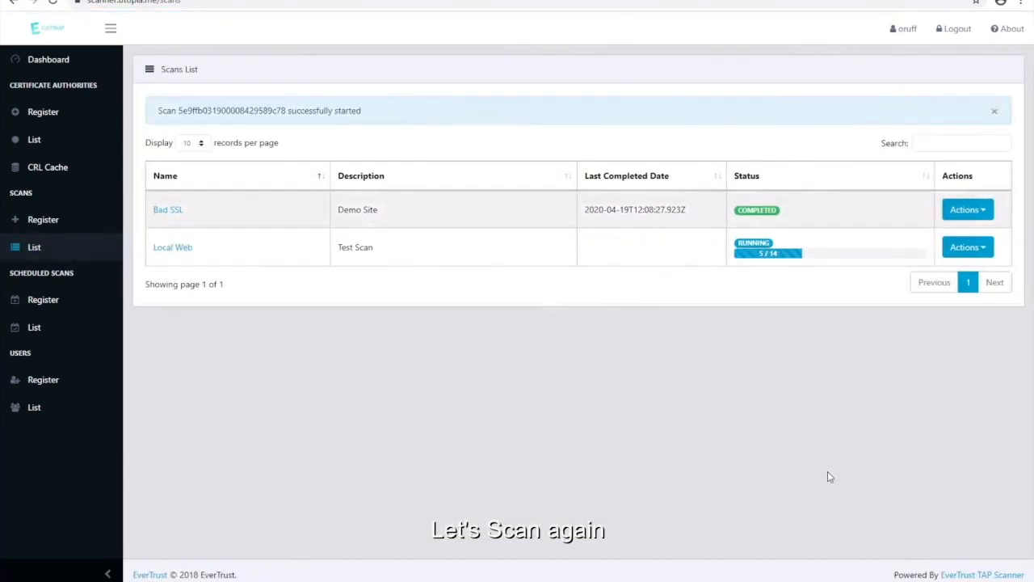
Open the Local Web report and expand winserver.utopia.me's now-trusted certificate details.
{"action": "left_click", "coordinate": [170, 249]}
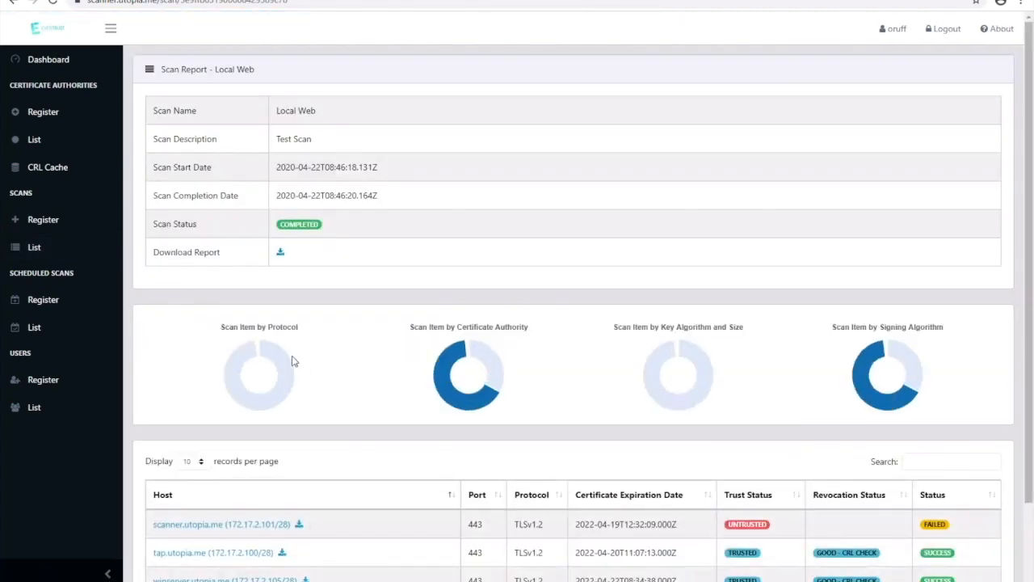
{"action": "scroll", "coordinate": [292, 361], "scroll_direction": "down", "scroll_amount": 1}
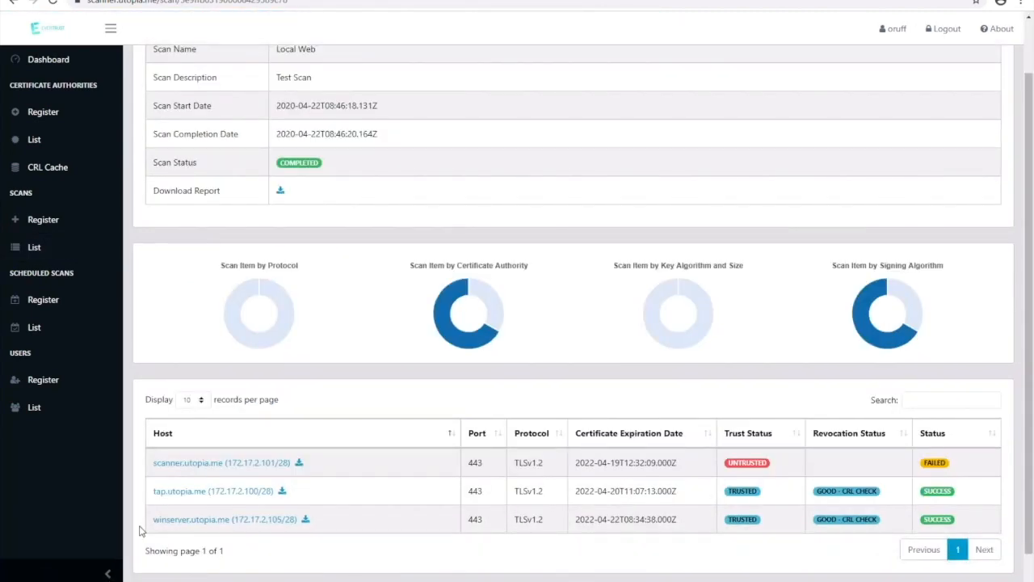
{"action": "left_click", "coordinate": [273, 522]}
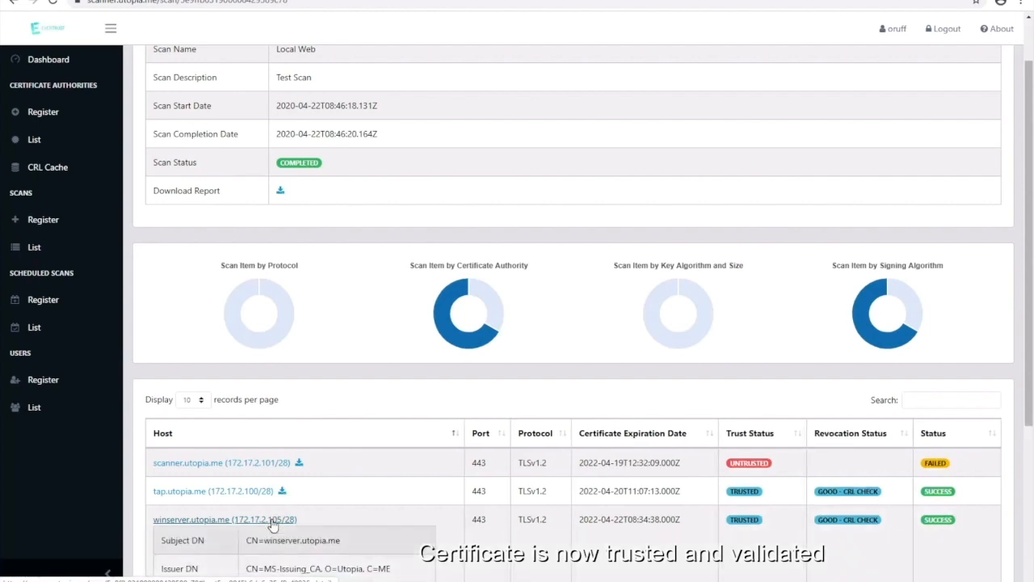
{"action": "scroll", "coordinate": [295, 535], "scroll_direction": "down", "scroll_amount": 3}
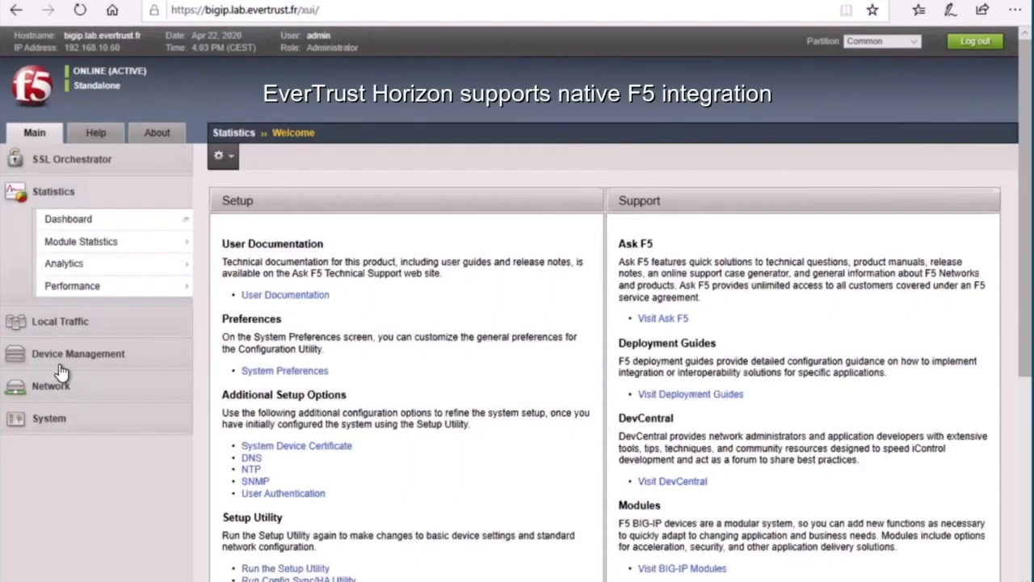
Go to Local Traffic's SSL client profiles list.
{"action": "left_click", "coordinate": [84, 329]}
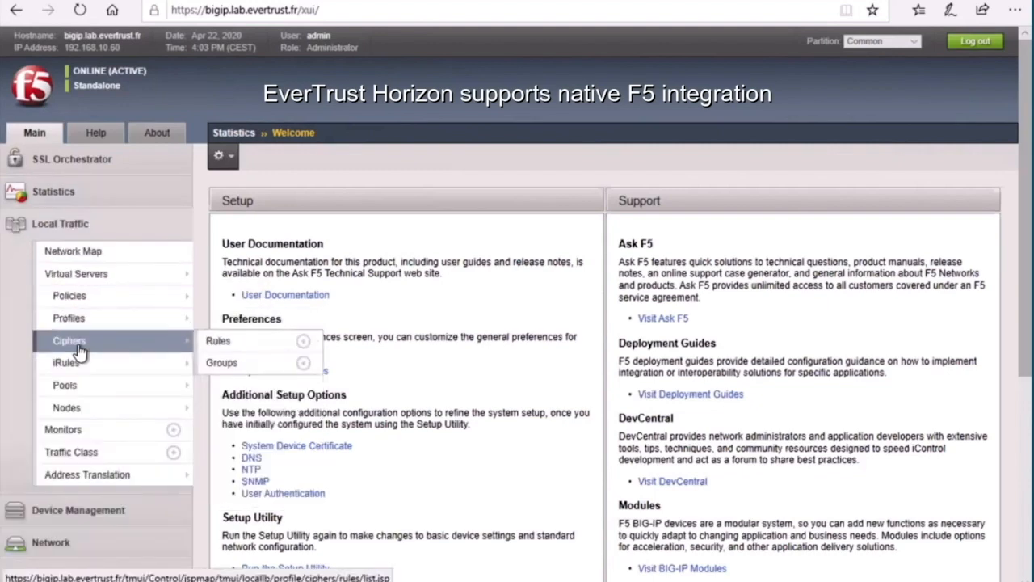
{"action": "mouse_move", "coordinate": [161, 320]}
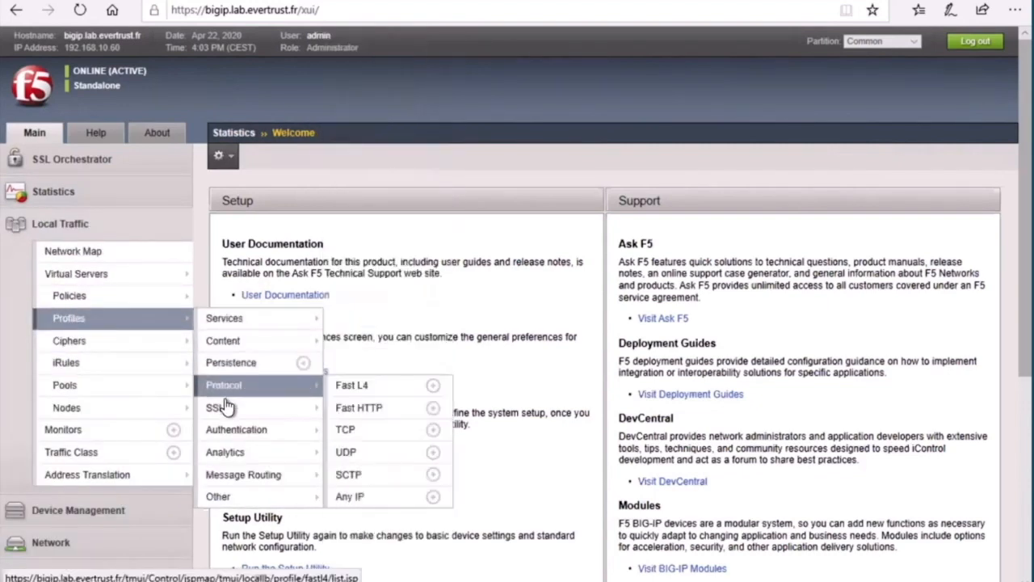
{"action": "mouse_move", "coordinate": [315, 408]}
{"action": "left_click", "coordinate": [346, 412]}
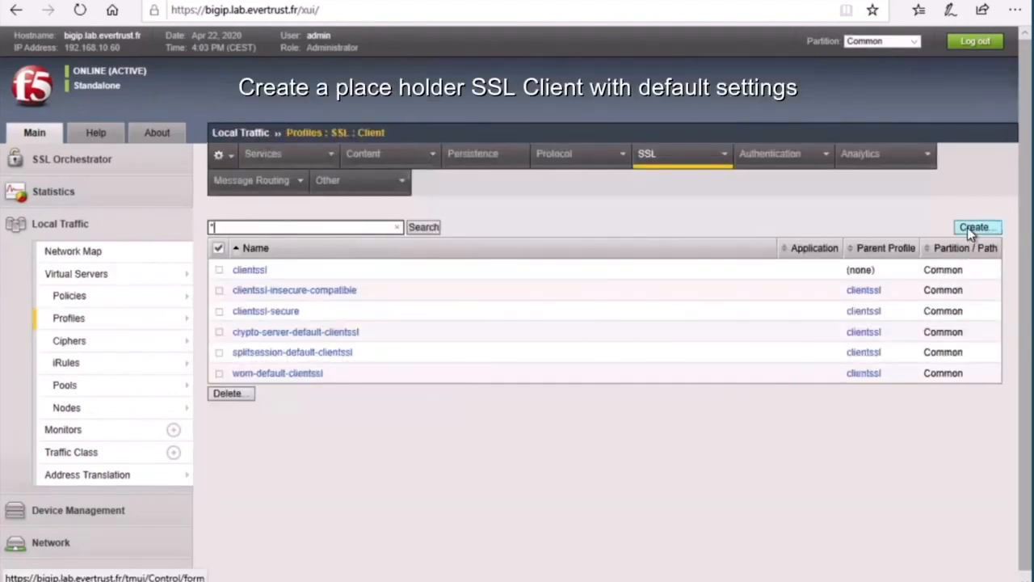
Create client SSL profile tap_bigiptest.lab.evertrust.fr with default settings.
{"action": "left_click", "coordinate": [974, 227]}
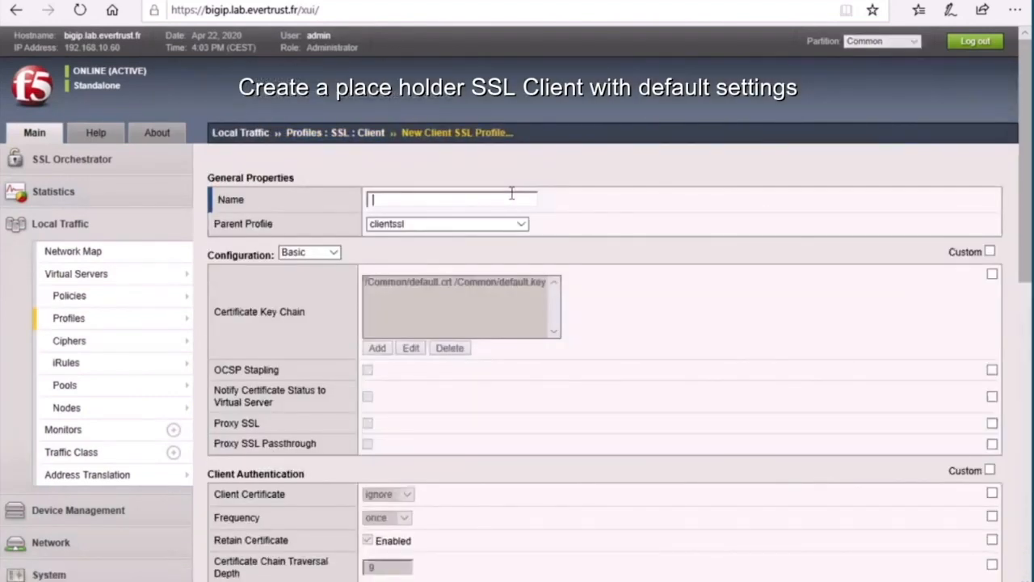
{"action": "left_click", "coordinate": [512, 194]}
{"action": "type", "text": "tap_bigiptest.lab.evertrust.fr"}
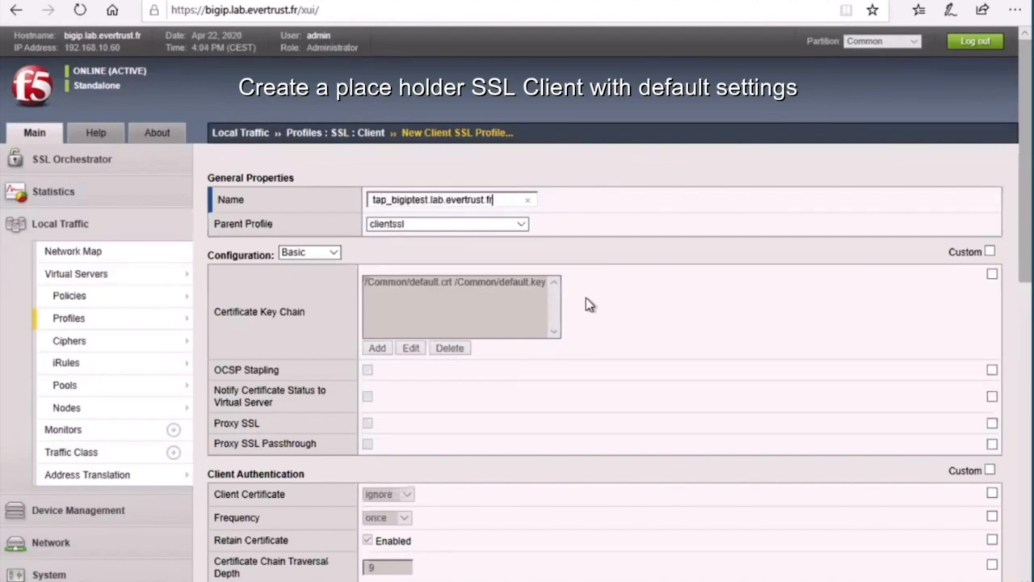
{"action": "scroll", "coordinate": [586, 298], "scroll_direction": "down", "scroll_amount": 8}
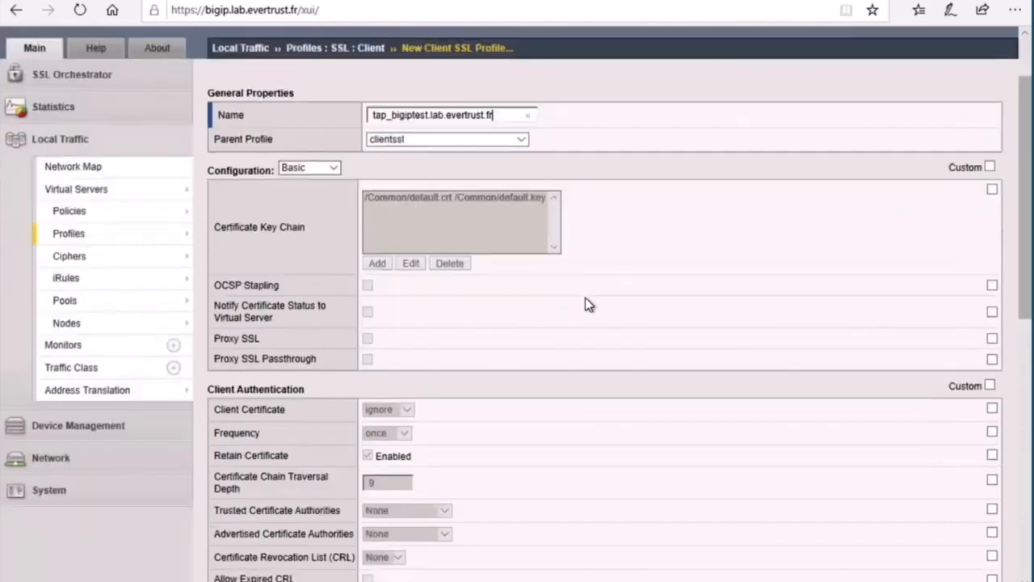
{"action": "left_click", "coordinate": [320, 566]}
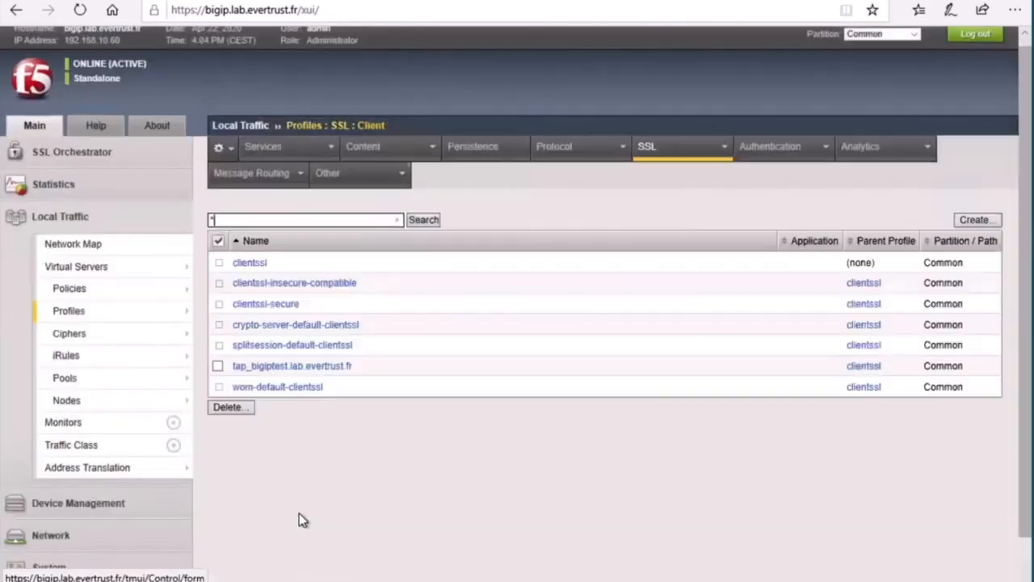
Create a String data group named tap_bigiptest.lab.evertrust.fr.
{"action": "mouse_move", "coordinate": [133, 360]}
{"action": "left_click", "coordinate": [224, 380]}
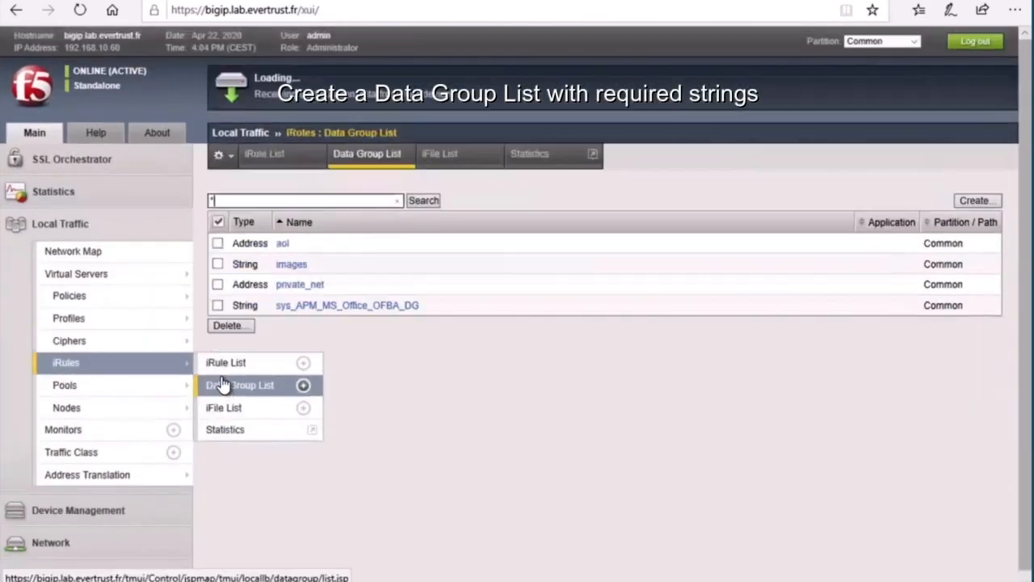
{"action": "left_click", "coordinate": [974, 200]}
{"action": "type", "text": "tap_"}
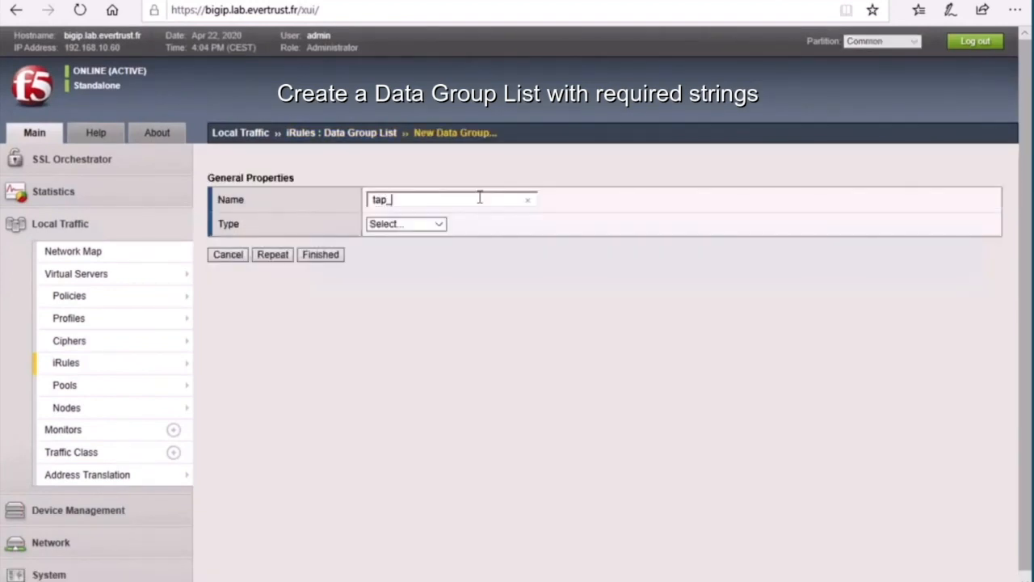
{"action": "type", "text": "bigiptest.lab.evertrust.fr"}
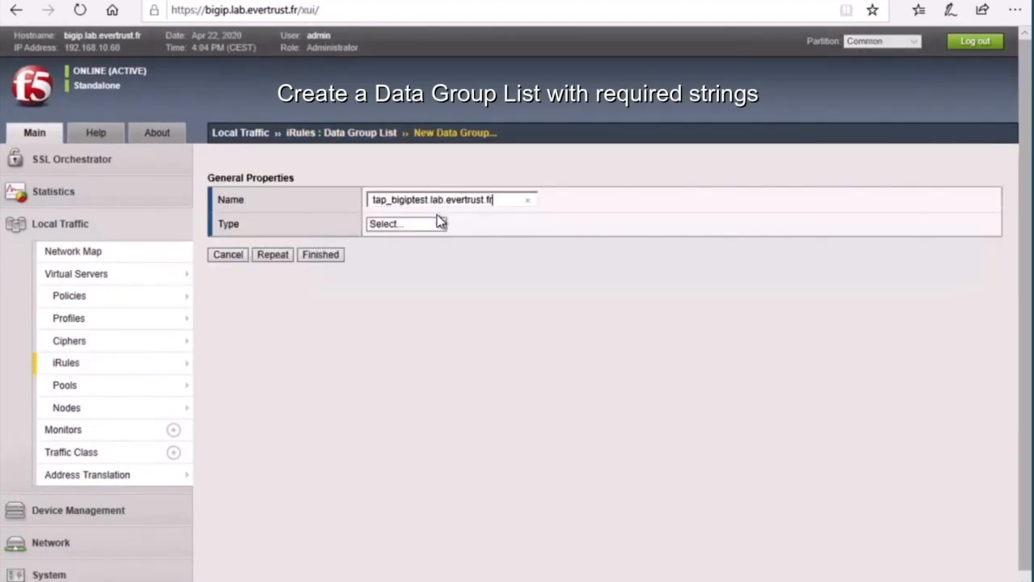
{"action": "left_click", "coordinate": [436, 223]}
{"action": "left_click", "coordinate": [399, 248]}
{"action": "left_click", "coordinate": [403, 278]}
{"action": "type", "text": "dns1"}
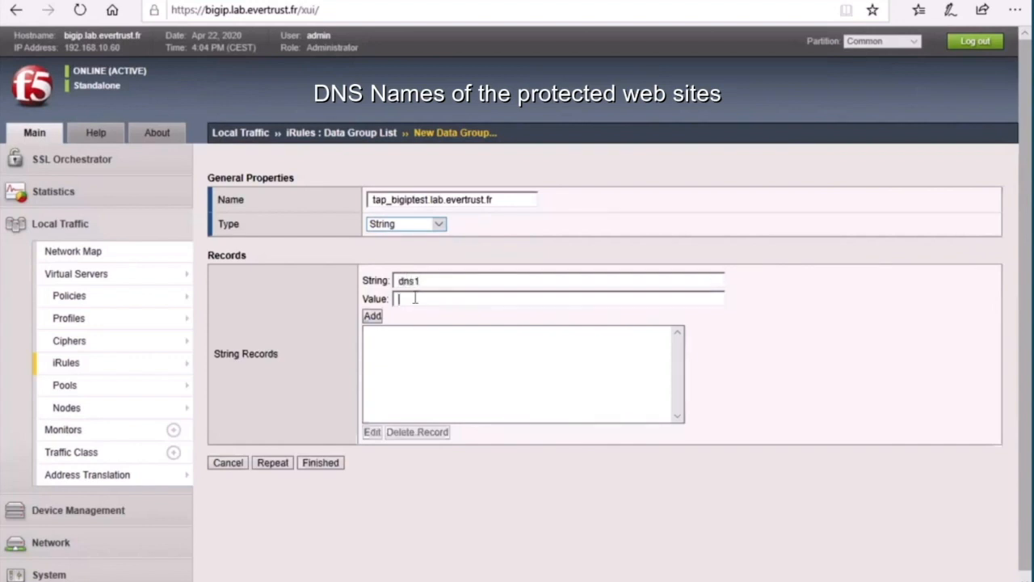
{"action": "type", "text": "www.bigiptest.lab.evertrust.fr"}
{"action": "left_click", "coordinate": [373, 317]}
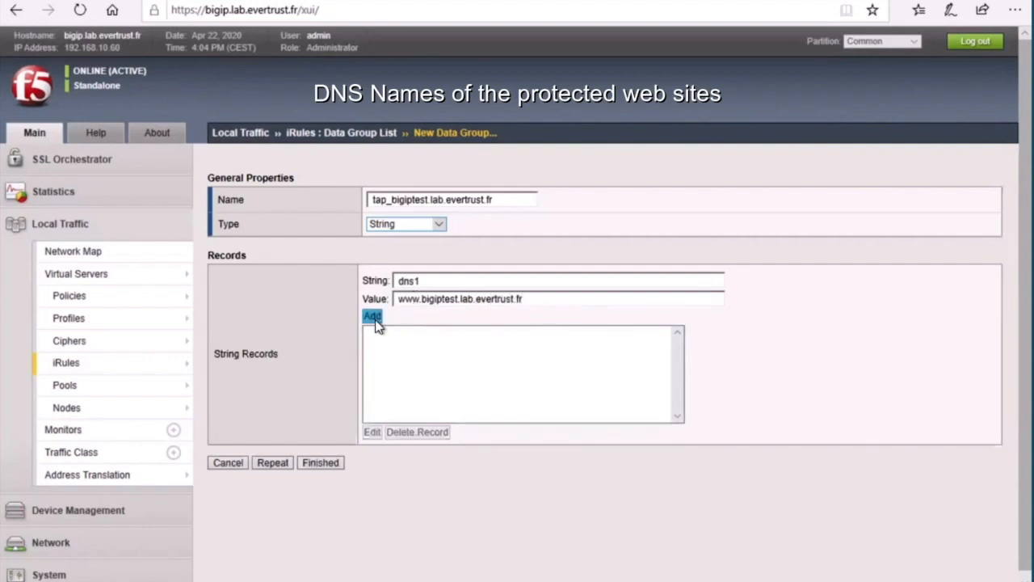
{"action": "left_click", "coordinate": [422, 282]}
{"action": "key", "text": "BackSpace"}
{"action": "type", "text": "2"}
{"action": "left_click_drag", "start_coordinate": [421, 300], "coordinate": [377, 297]}
{"action": "key", "text": "BackSpace"}
{"action": "left_click", "coordinate": [374, 316]}
Add a contact record holding the administrator e-mail address and save the data group.
{"action": "double_click", "coordinate": [441, 283]}
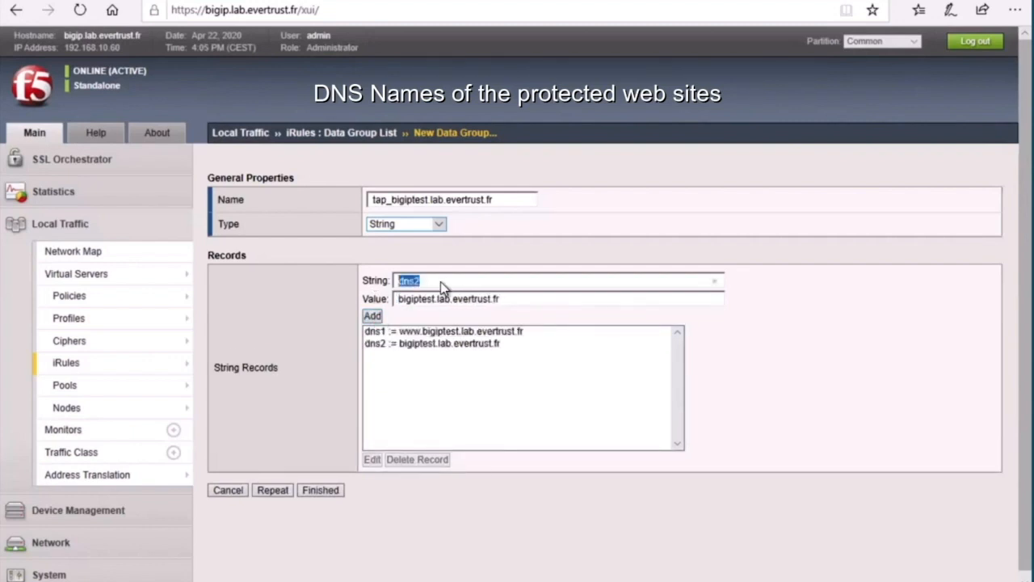
{"action": "type", "text": "contact"}
{"action": "left_click_drag", "start_coordinate": [506, 299], "coordinate": [353, 283]}
{"action": "key", "text": "BackSpace"}
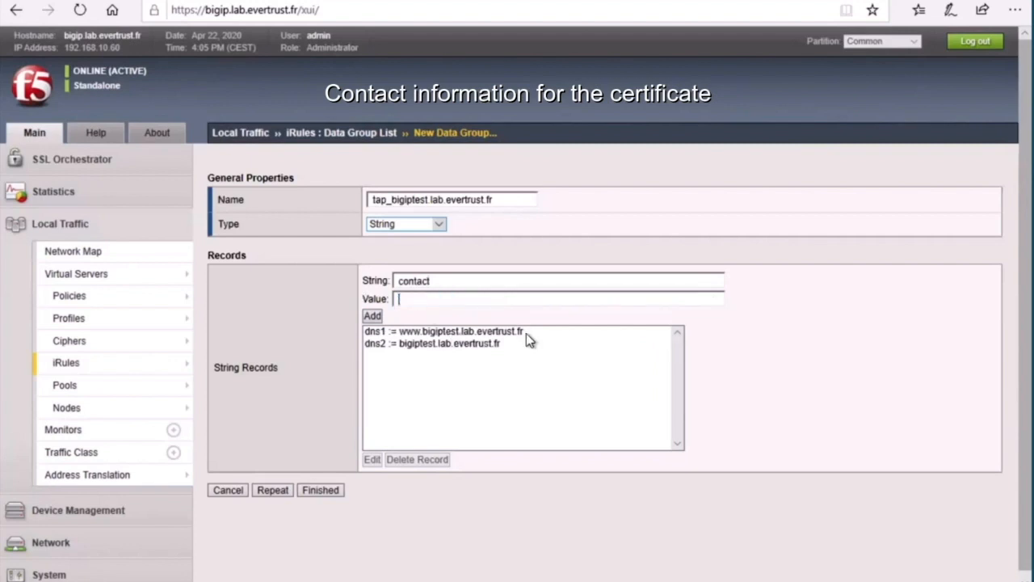
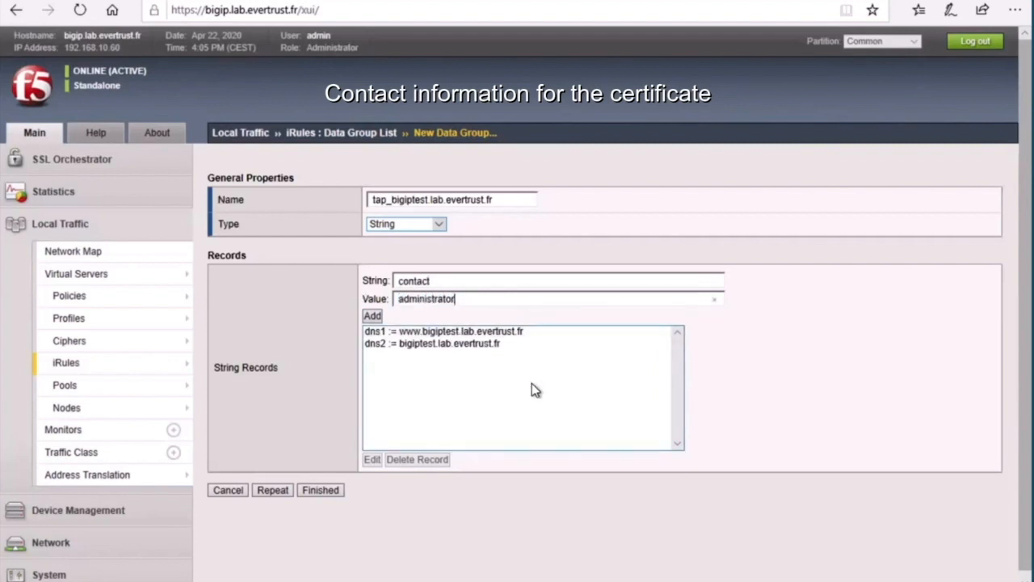
{"action": "left_click", "coordinate": [374, 317]}
{"action": "left_click", "coordinate": [314, 491]}
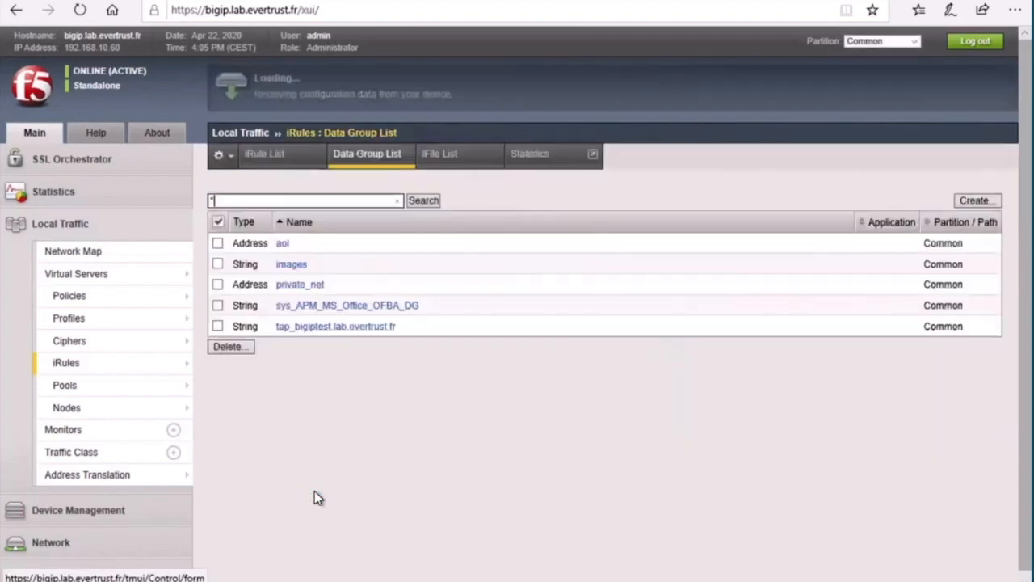
{"action": "left_click", "coordinate": [46, 568]}
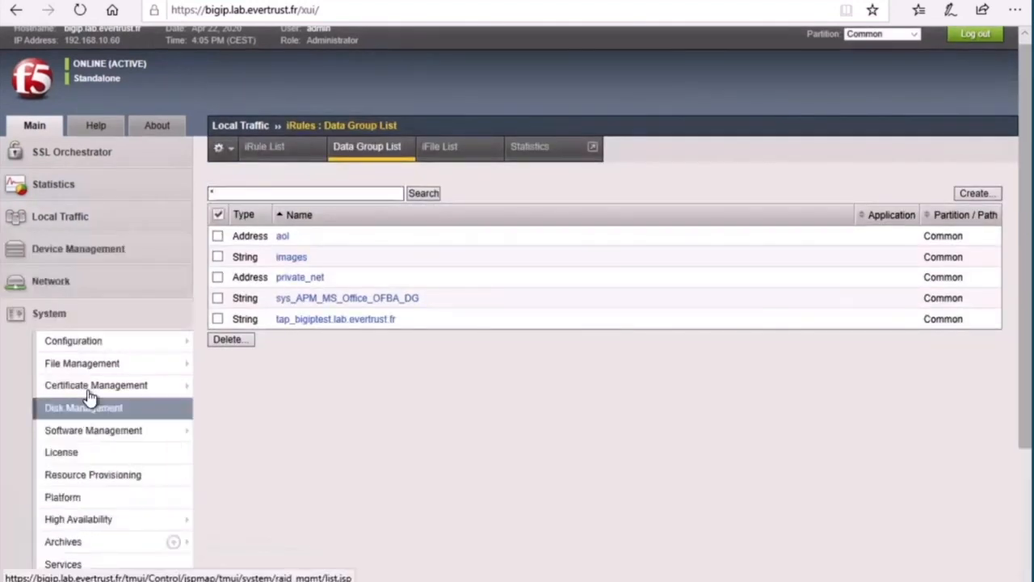
Inspect the newly issued tap_bigiptest certificate and its subject alternative names in the SSL certificate list.
{"action": "mouse_move", "coordinate": [89, 396]}
{"action": "left_click", "coordinate": [225, 396]}
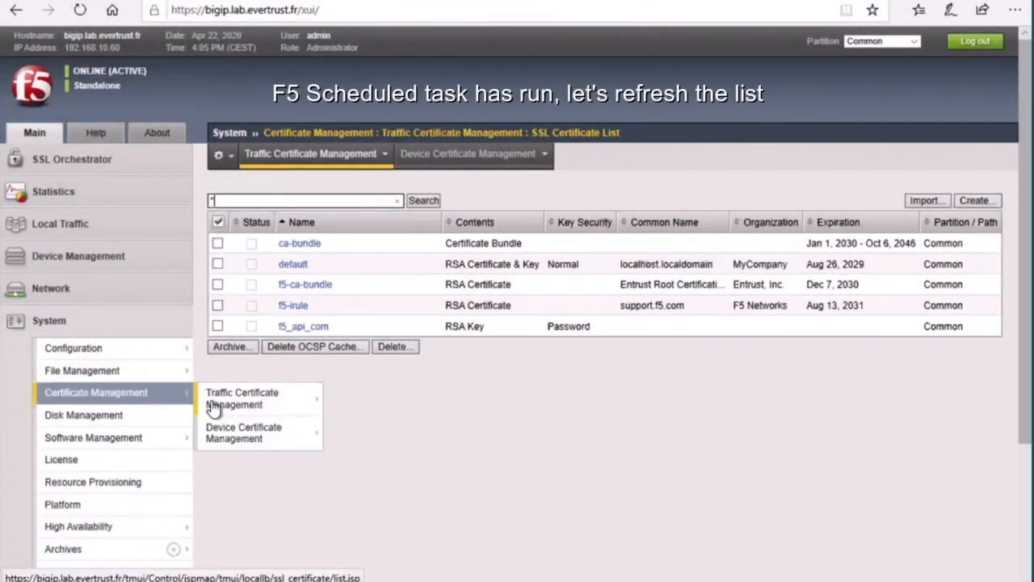
{"action": "mouse_move", "coordinate": [215, 408]}
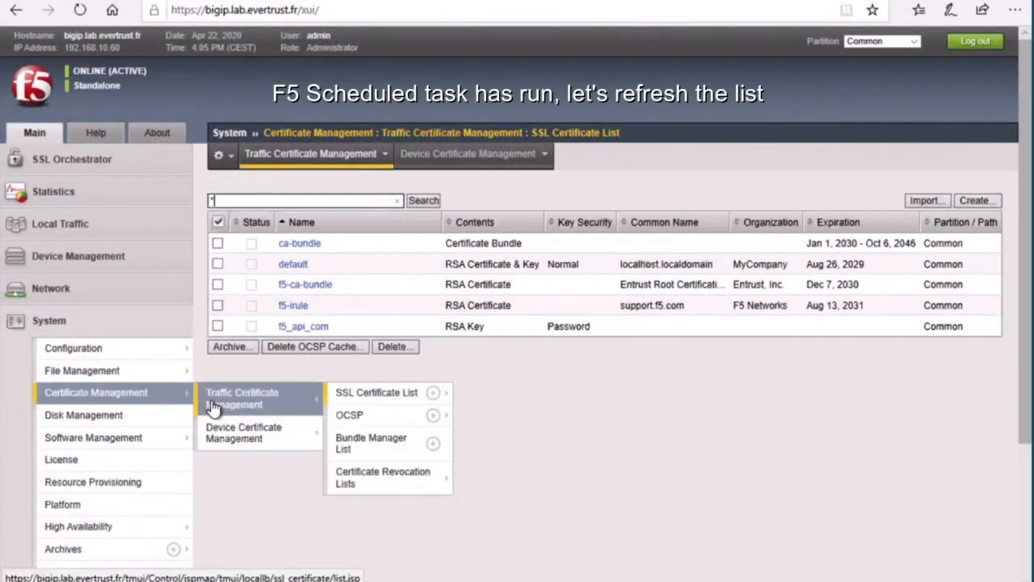
{"action": "left_click", "coordinate": [215, 408]}
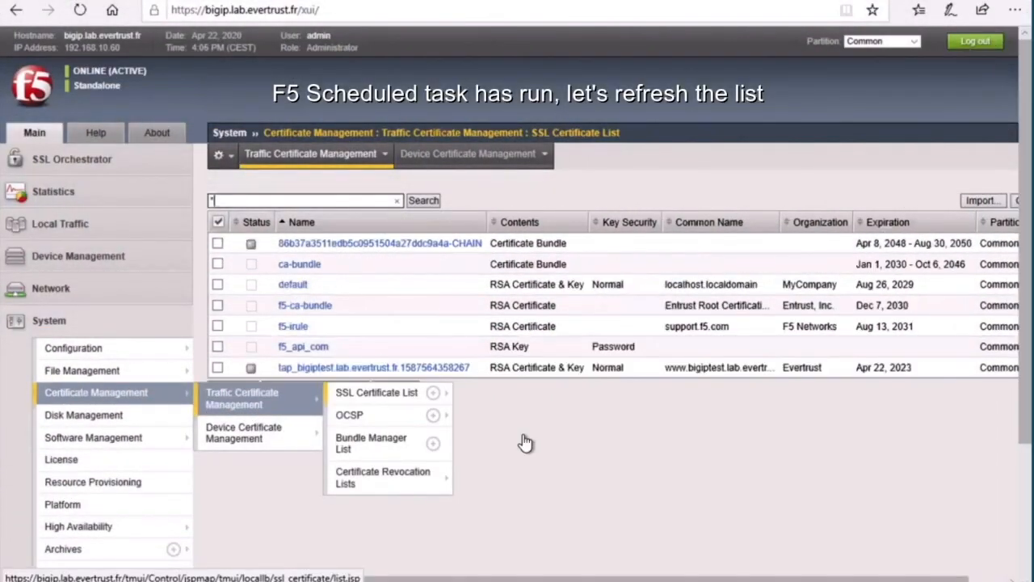
{"action": "left_click", "coordinate": [358, 370]}
{"action": "scroll", "coordinate": [441, 374], "scroll_direction": "down", "scroll_amount": 3}
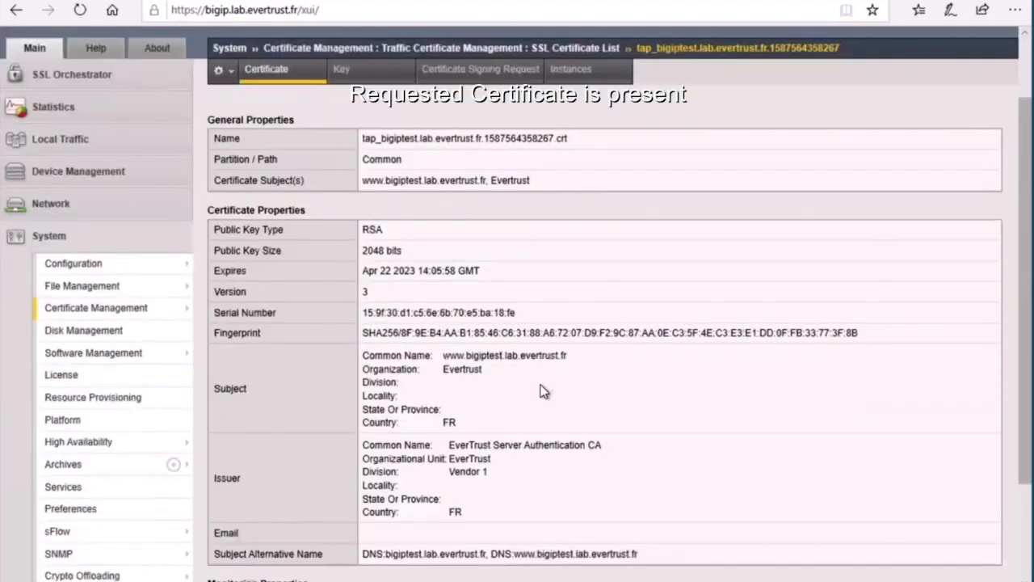
{"action": "left_click_drag", "start_coordinate": [371, 425], "coordinate": [636, 419]}
{"action": "scroll", "coordinate": [240, 257], "scroll_direction": "up", "scroll_amount": 5}
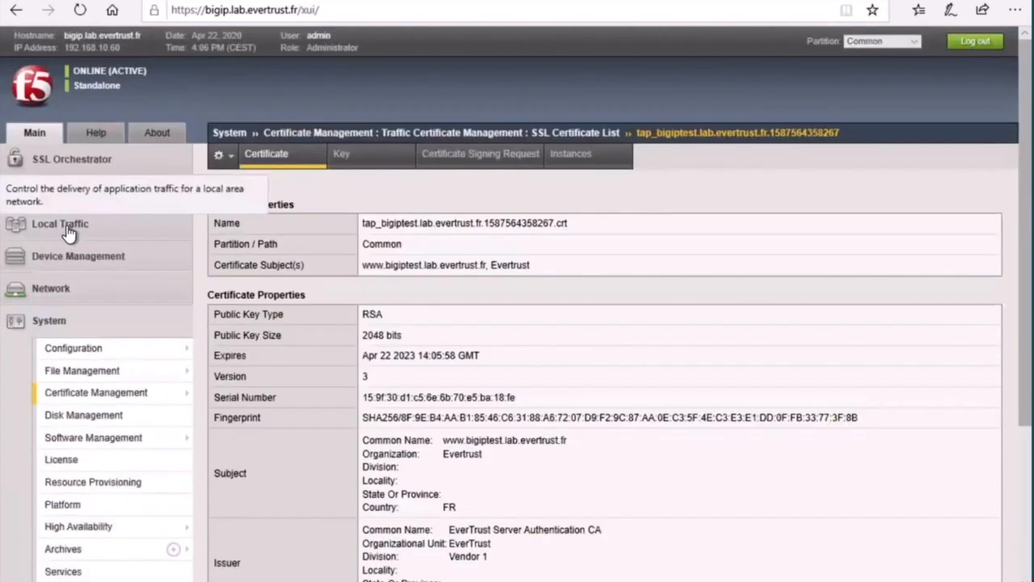
Open the tap_bigiptest.lab.evertrust.fr client SSL profile to verify its key chain.
{"action": "left_click", "coordinate": [63, 224]}
{"action": "mouse_move", "coordinate": [69, 318]}
{"action": "mouse_move", "coordinate": [243, 408]}
{"action": "left_click", "coordinate": [432, 407]}
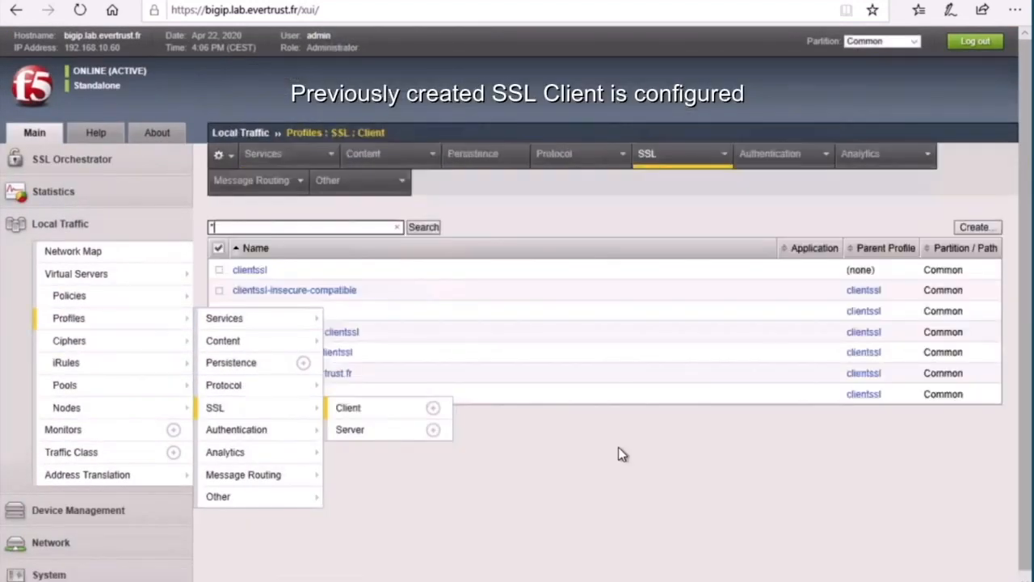
{"action": "left_click", "coordinate": [341, 374]}
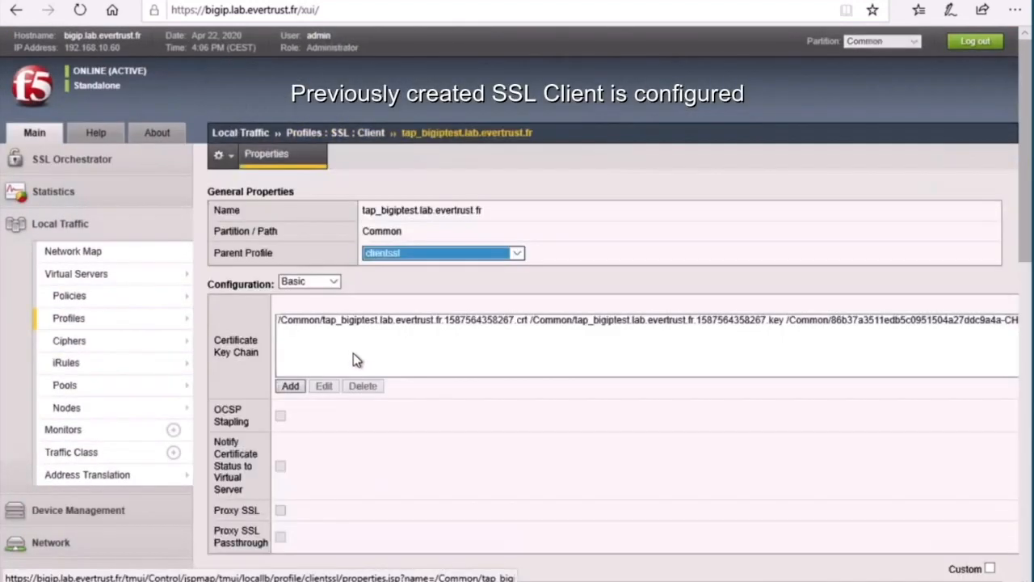